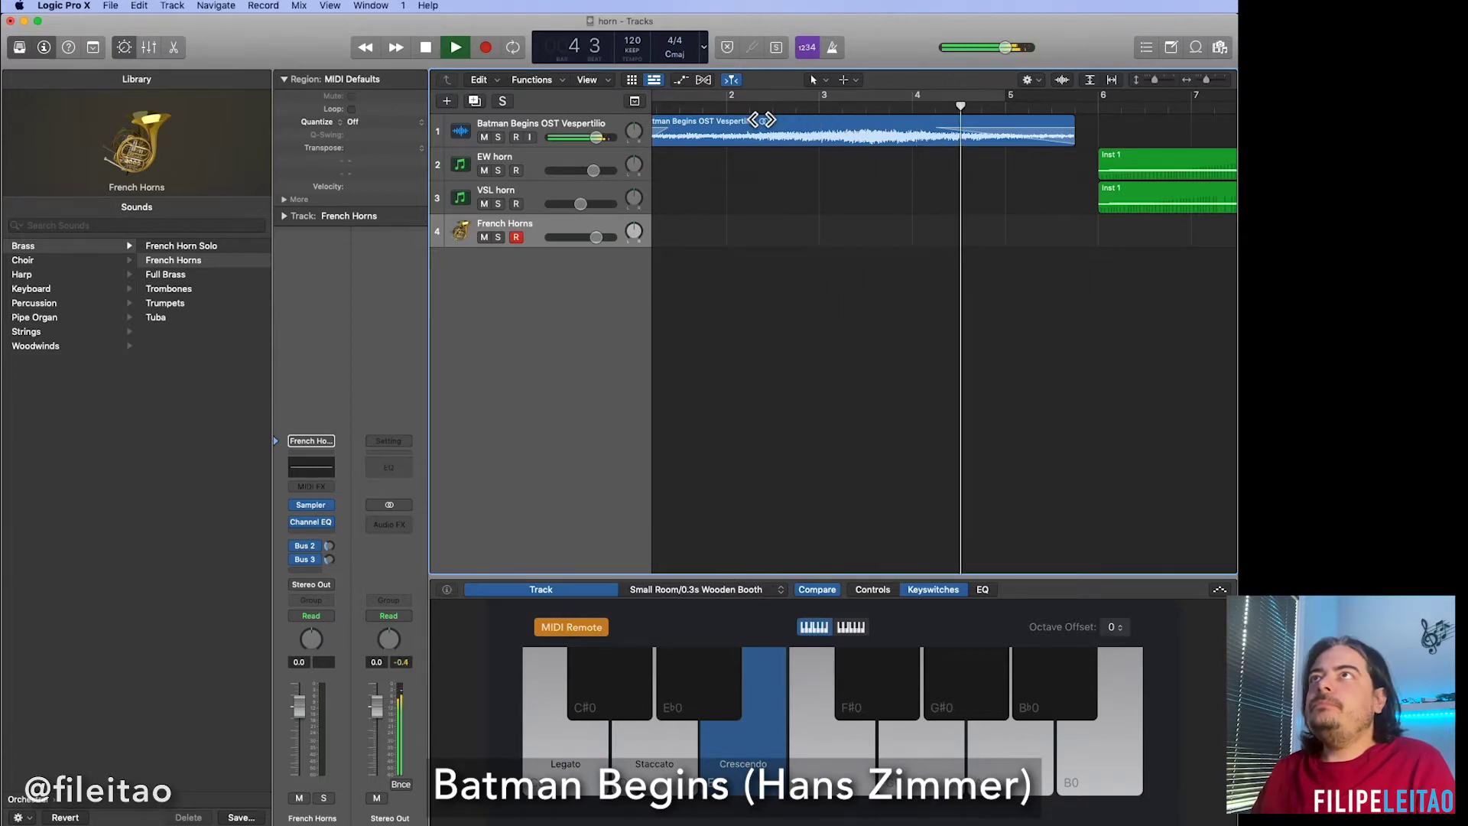
# Stop the playback of the Batman Begins clip and show the French Horns instrument controls.
pyautogui.press('space')
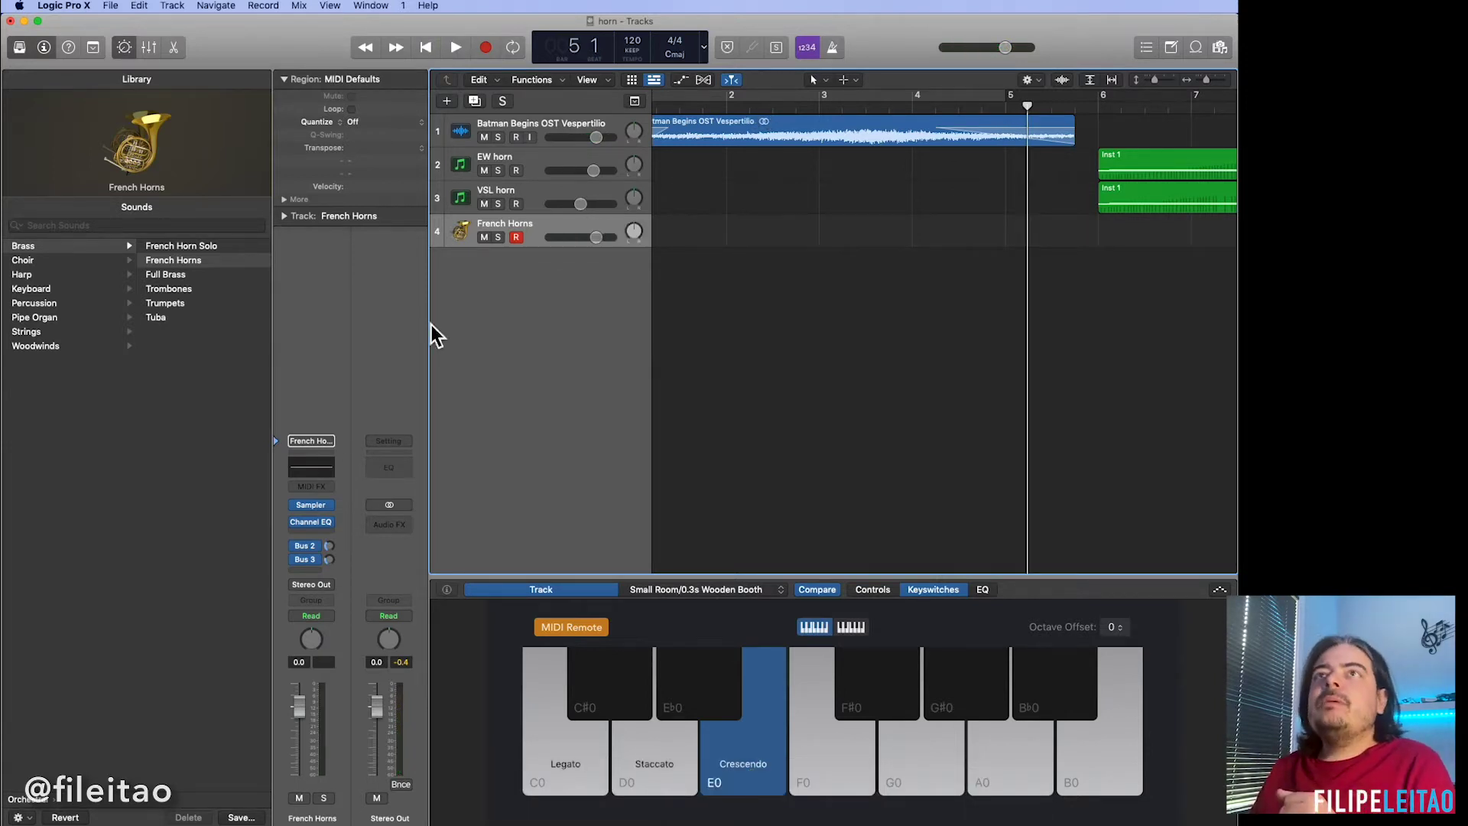
pyautogui.click(887, 595)
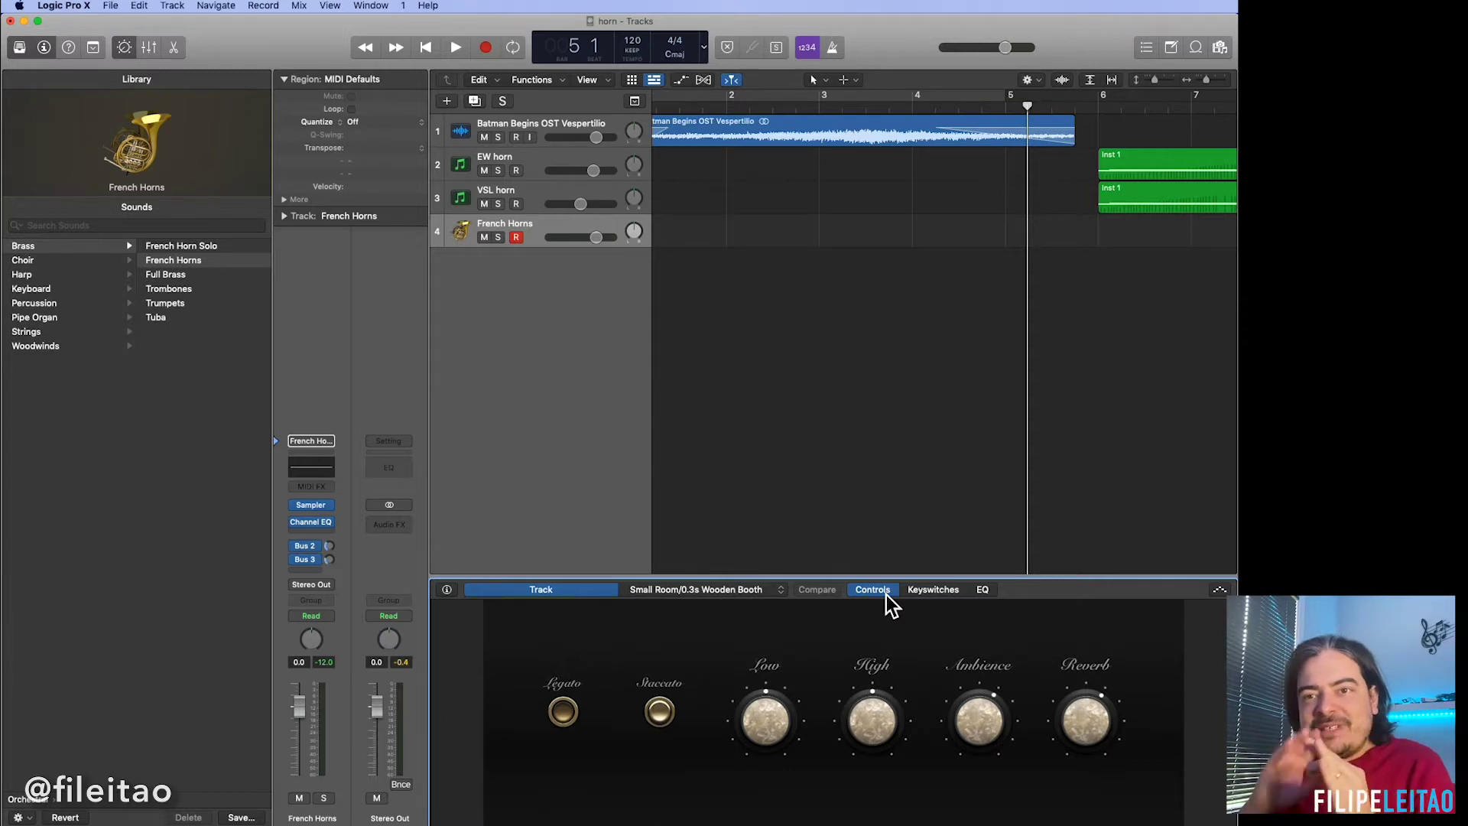
# Create an empty MIDI region at bar 8 on the French Horns track and extend it to 2 bars and 2 beats.
pyautogui.hscroll(5, 1081, 183)
pyautogui.hscroll(-1, 1080, 184)
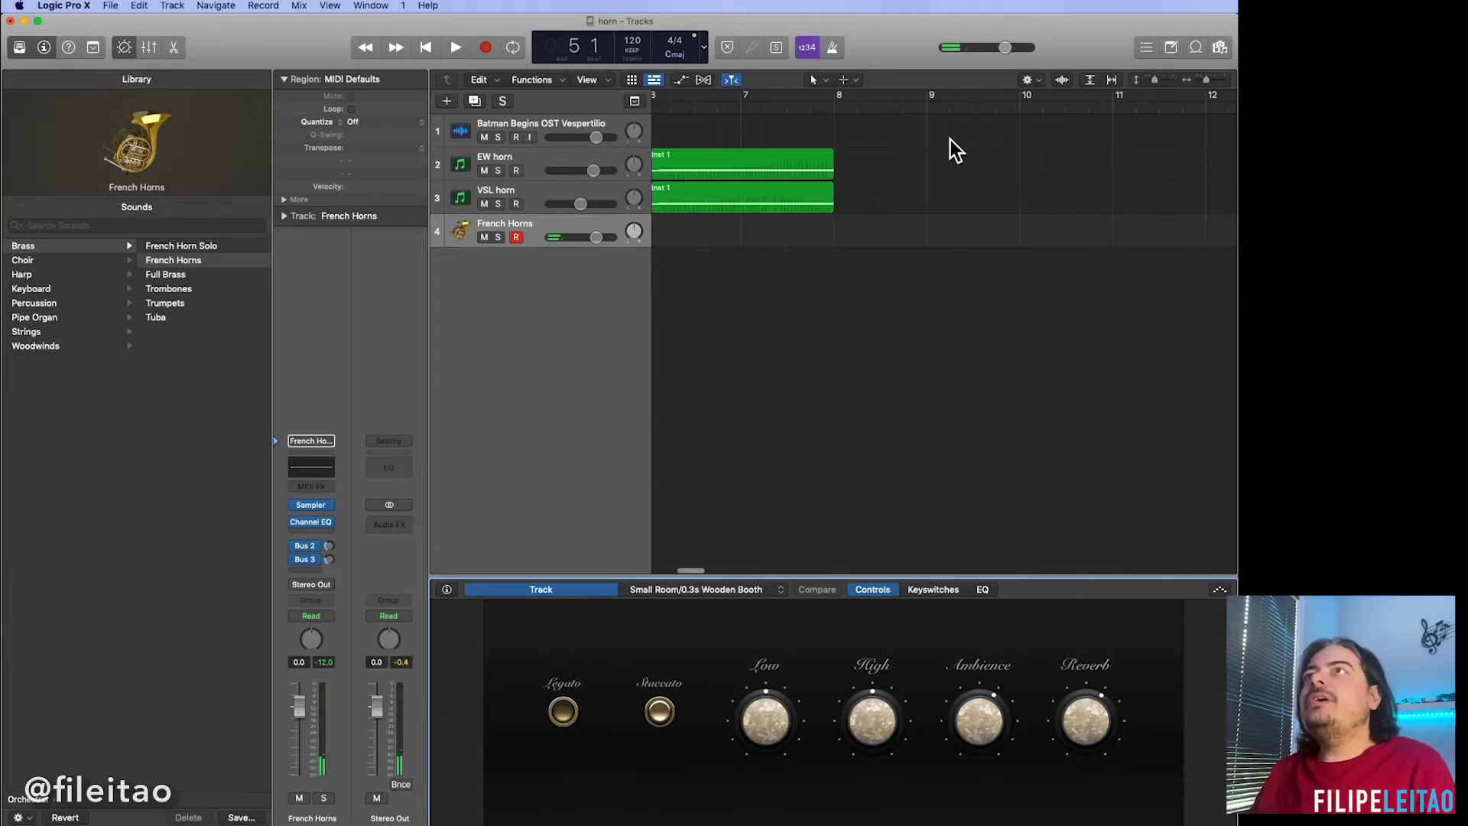
pyautogui.moveTo(878, 106); pyautogui.dragTo(835, 107)
pyautogui.rightClick(860, 226)
pyautogui.click(882, 233)
pyautogui.moveTo(929, 239); pyautogui.dragTo(1065, 238)
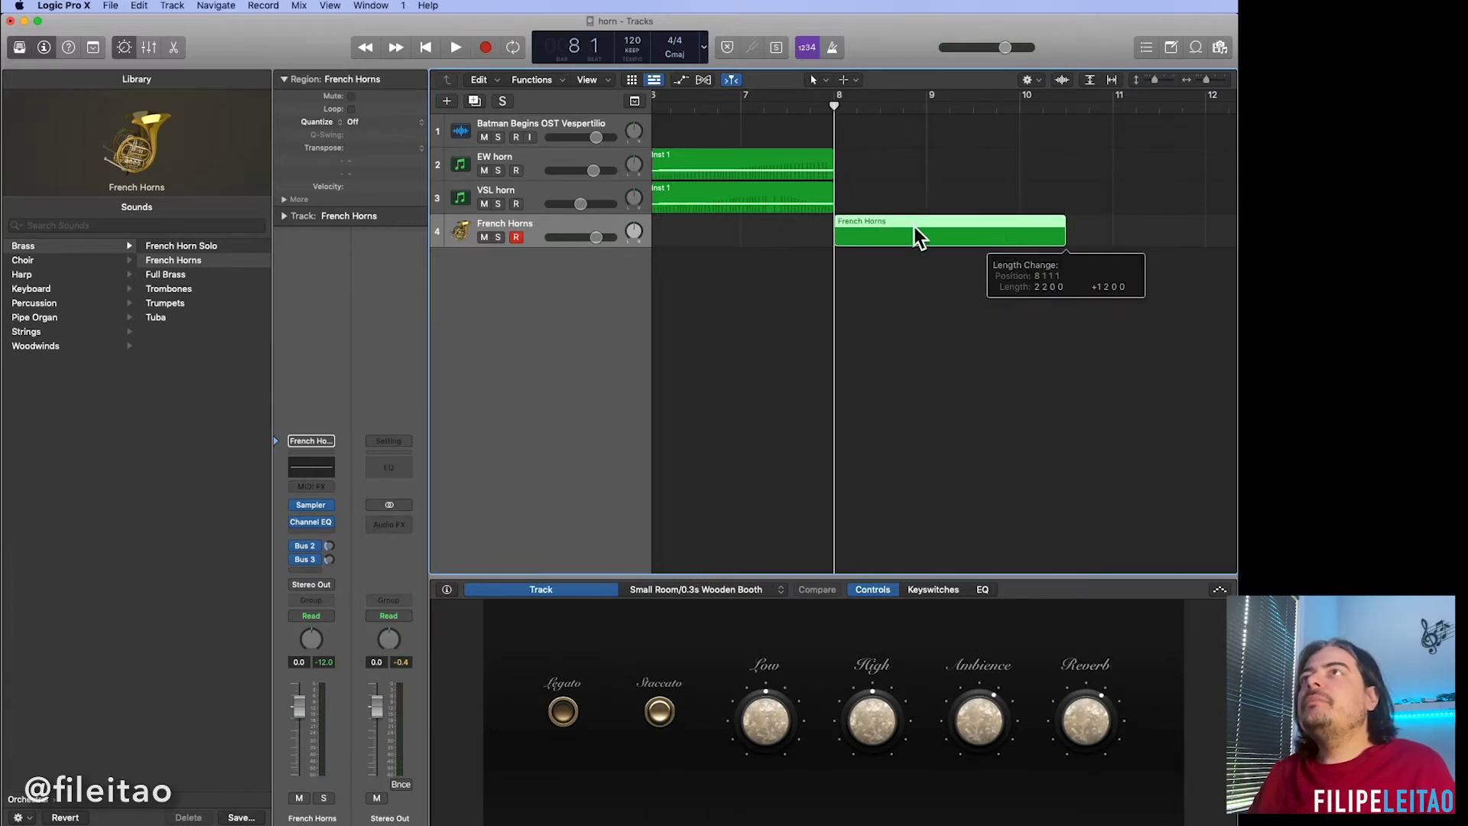
# Draw a two-bar Legato C2 note at the start of the new French Horns region in the Piano Roll and play it back.
pyautogui.doubleClick(914, 232)
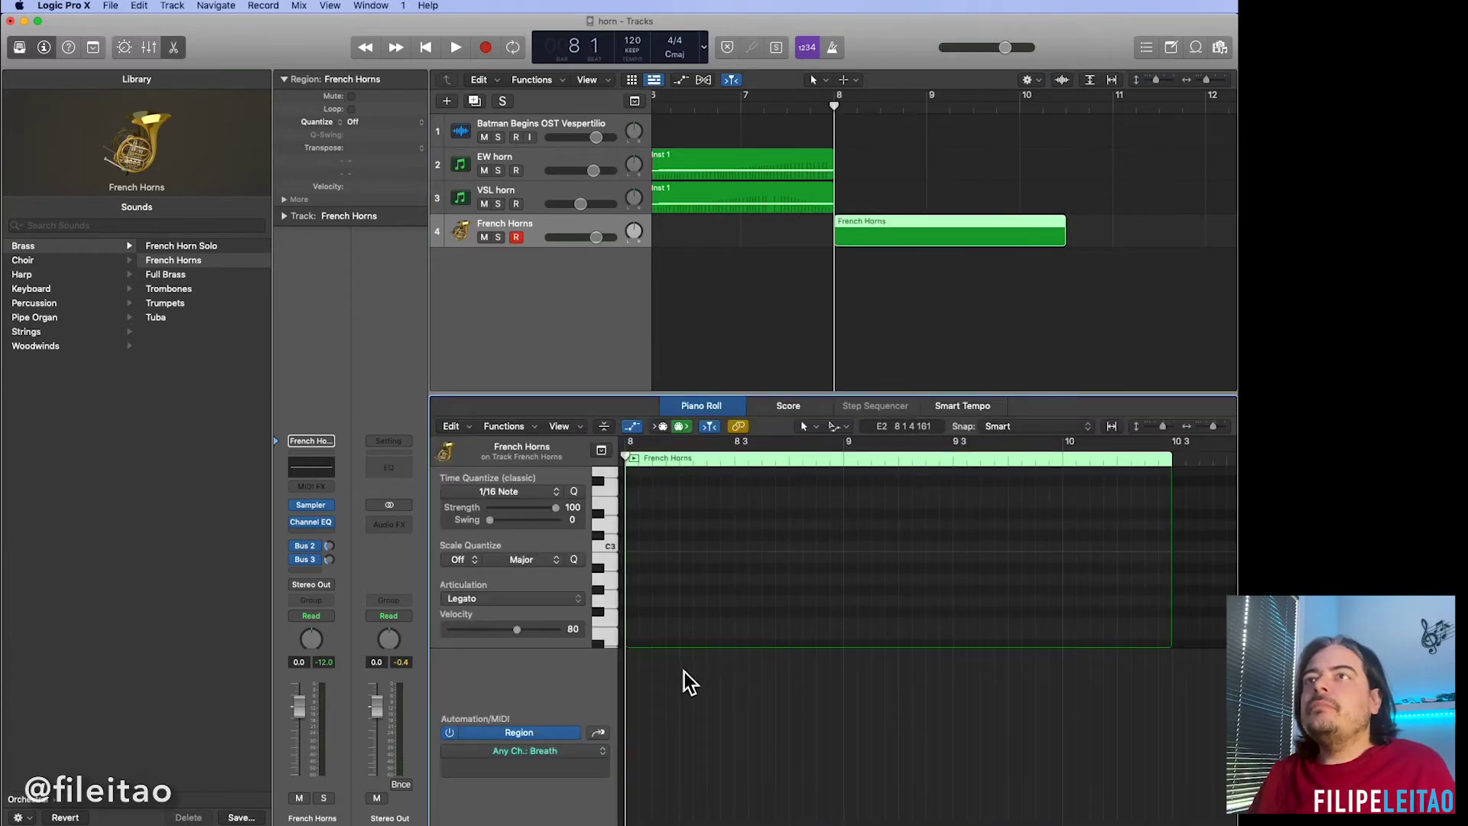
pyautogui.press('a')
pyautogui.click(847, 428)
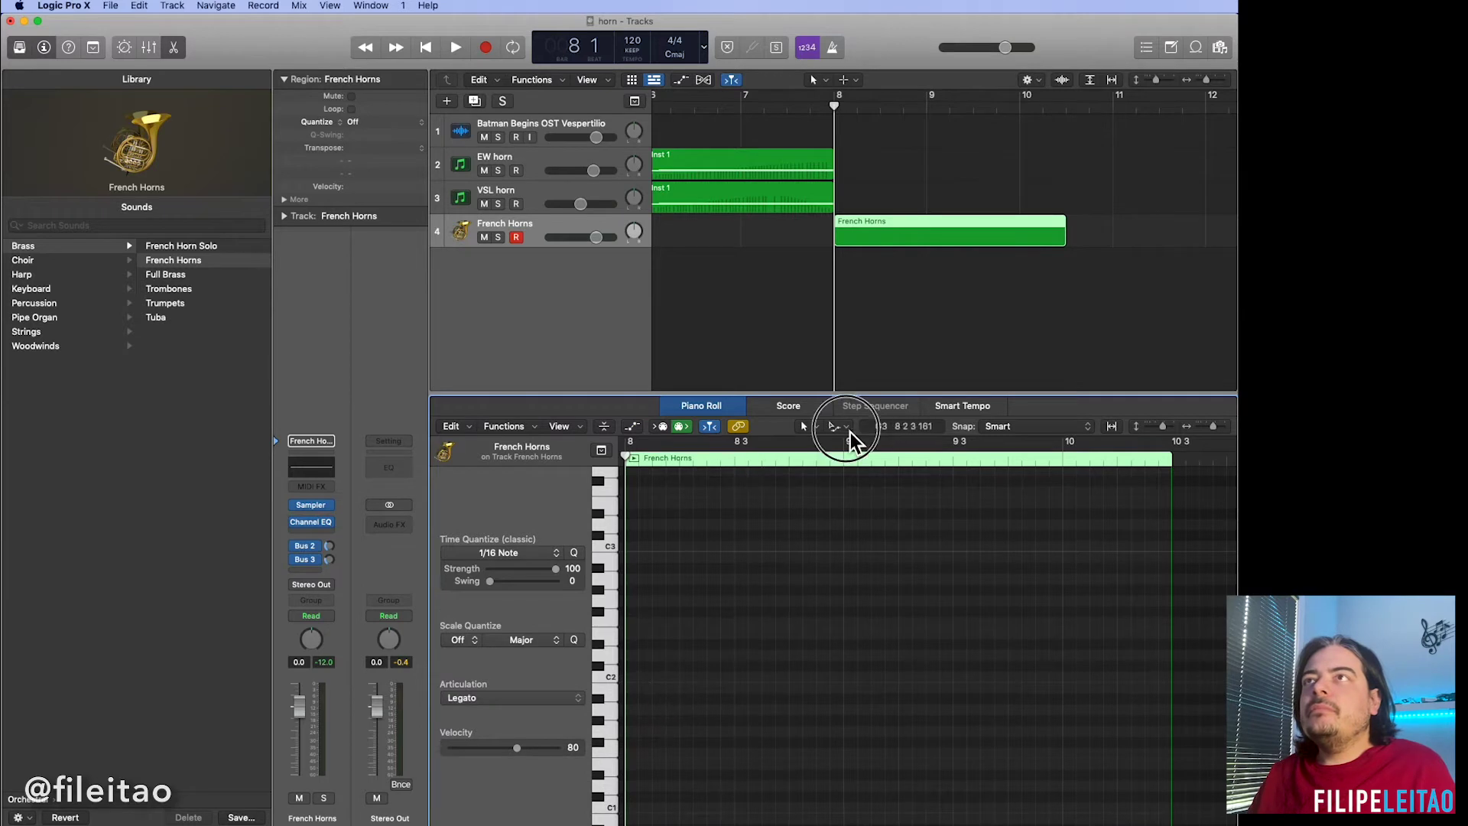
pyautogui.press('p')
pyautogui.click(634, 676)
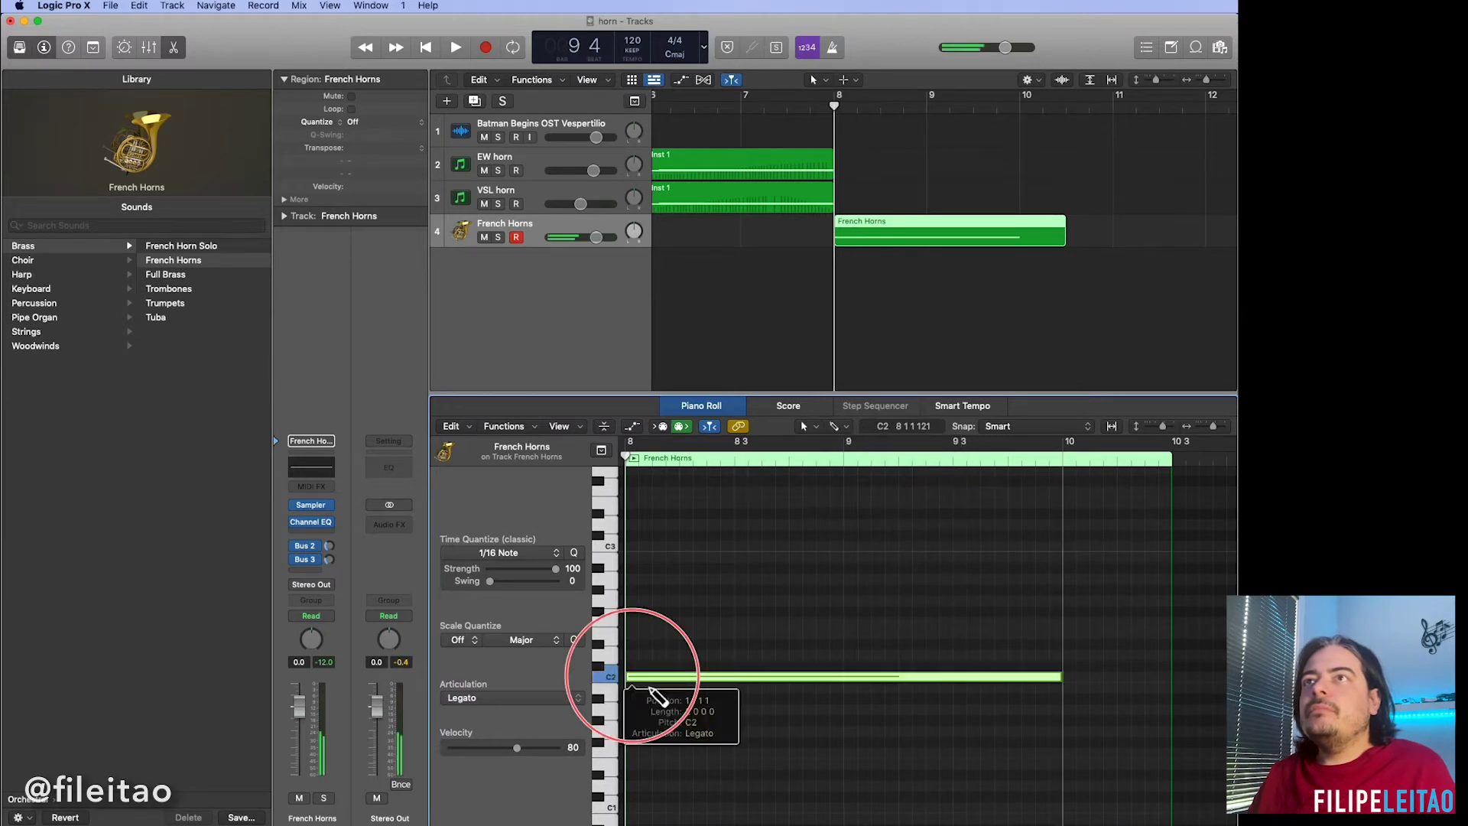
pyautogui.press('space')
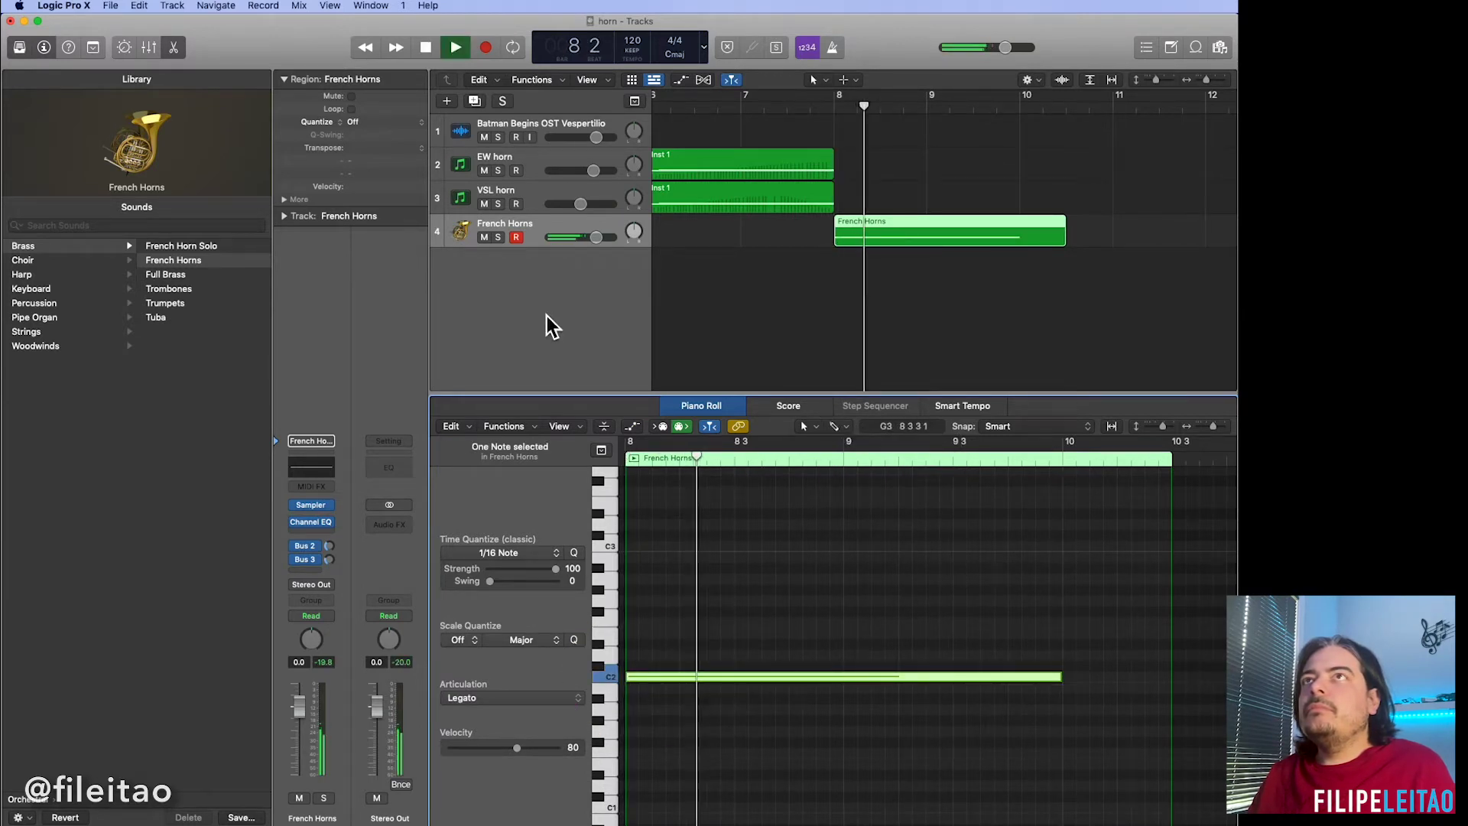
pyautogui.press('space')
# Add French Horns volume automation points at 0 dB on both sides of bar 8, with a dip to about -25.8 dB at bar 8.
pyautogui.press('p')
pyautogui.press('a')
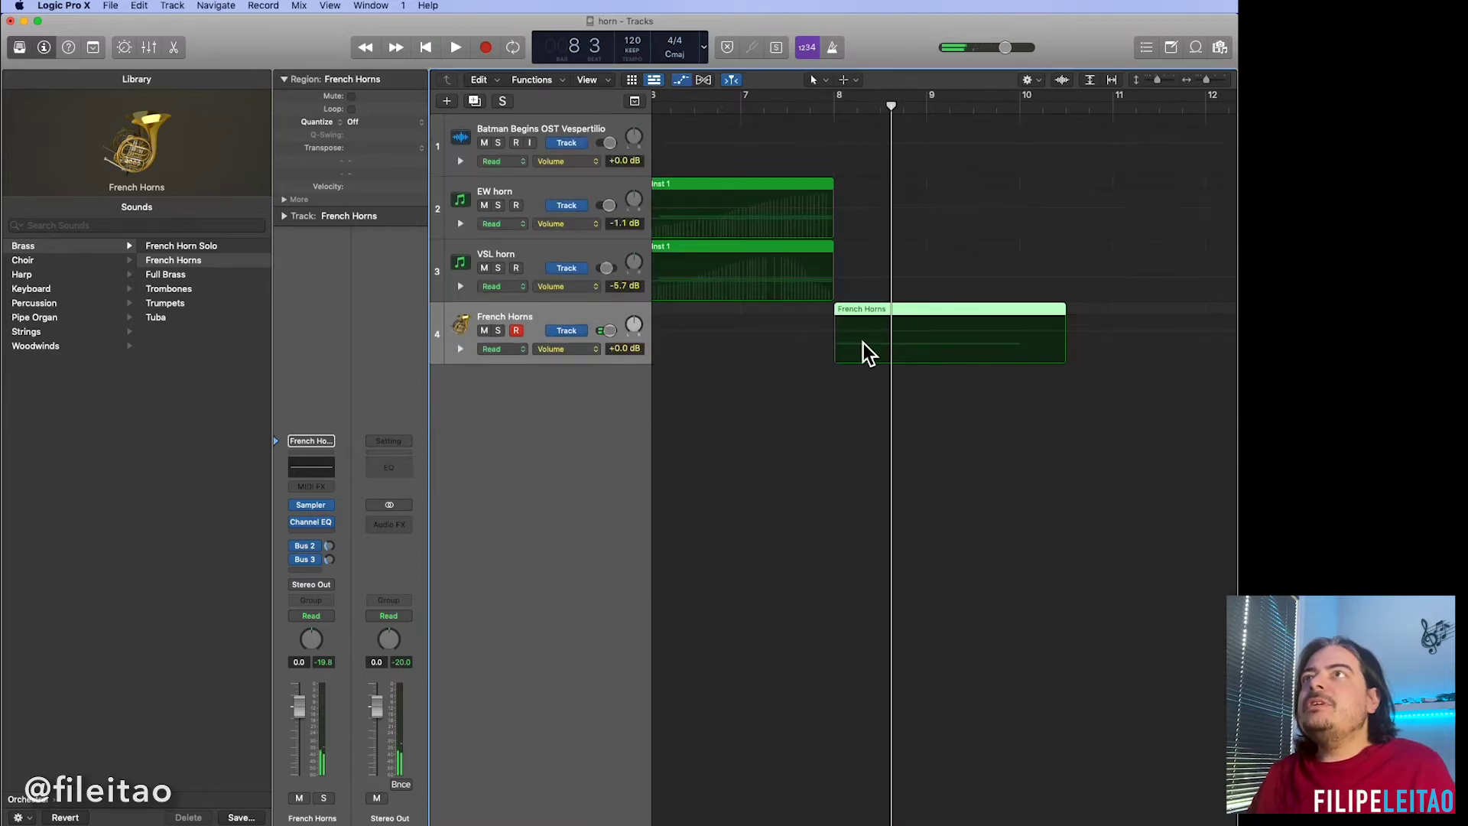
pyautogui.click(969, 334)
pyautogui.click(961, 332)
pyautogui.click(795, 331)
pyautogui.click(832, 332)
pyautogui.moveTo(836, 337); pyautogui.dragTo(837, 359)
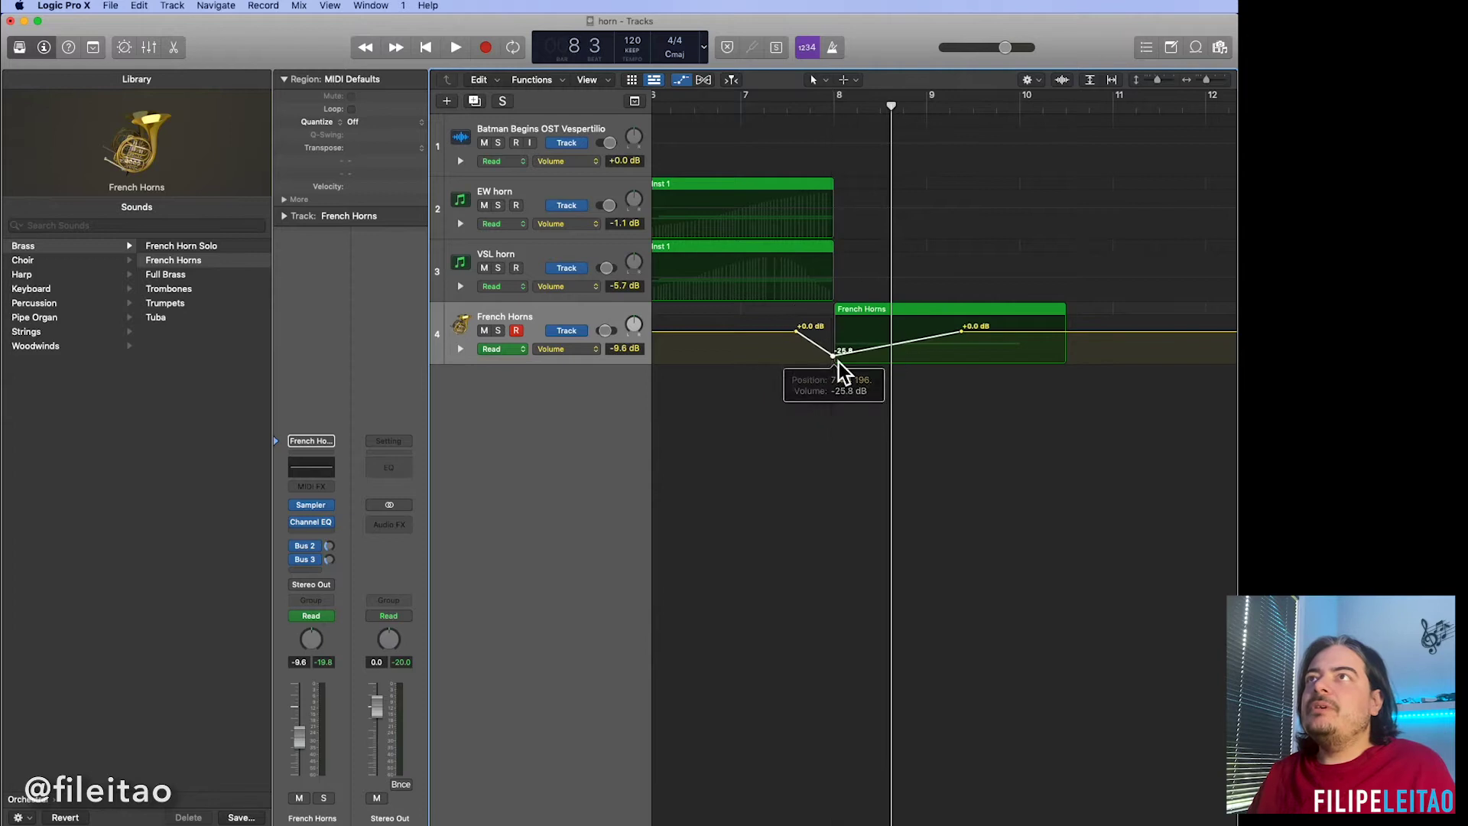
# Play the French Horns region from bar 8 to hear the volume automation swell.
pyautogui.press('space')
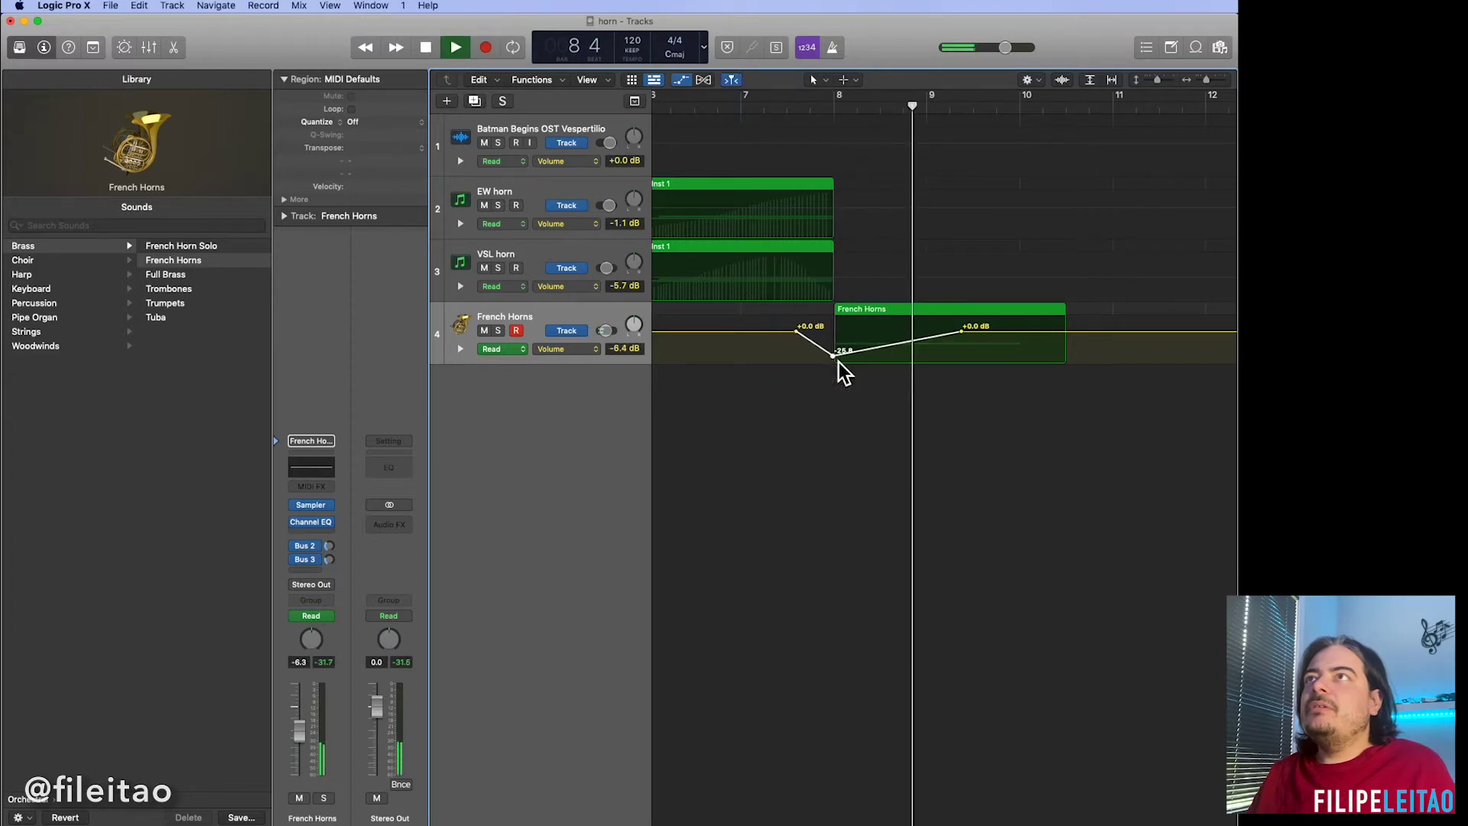
pyautogui.press('space')
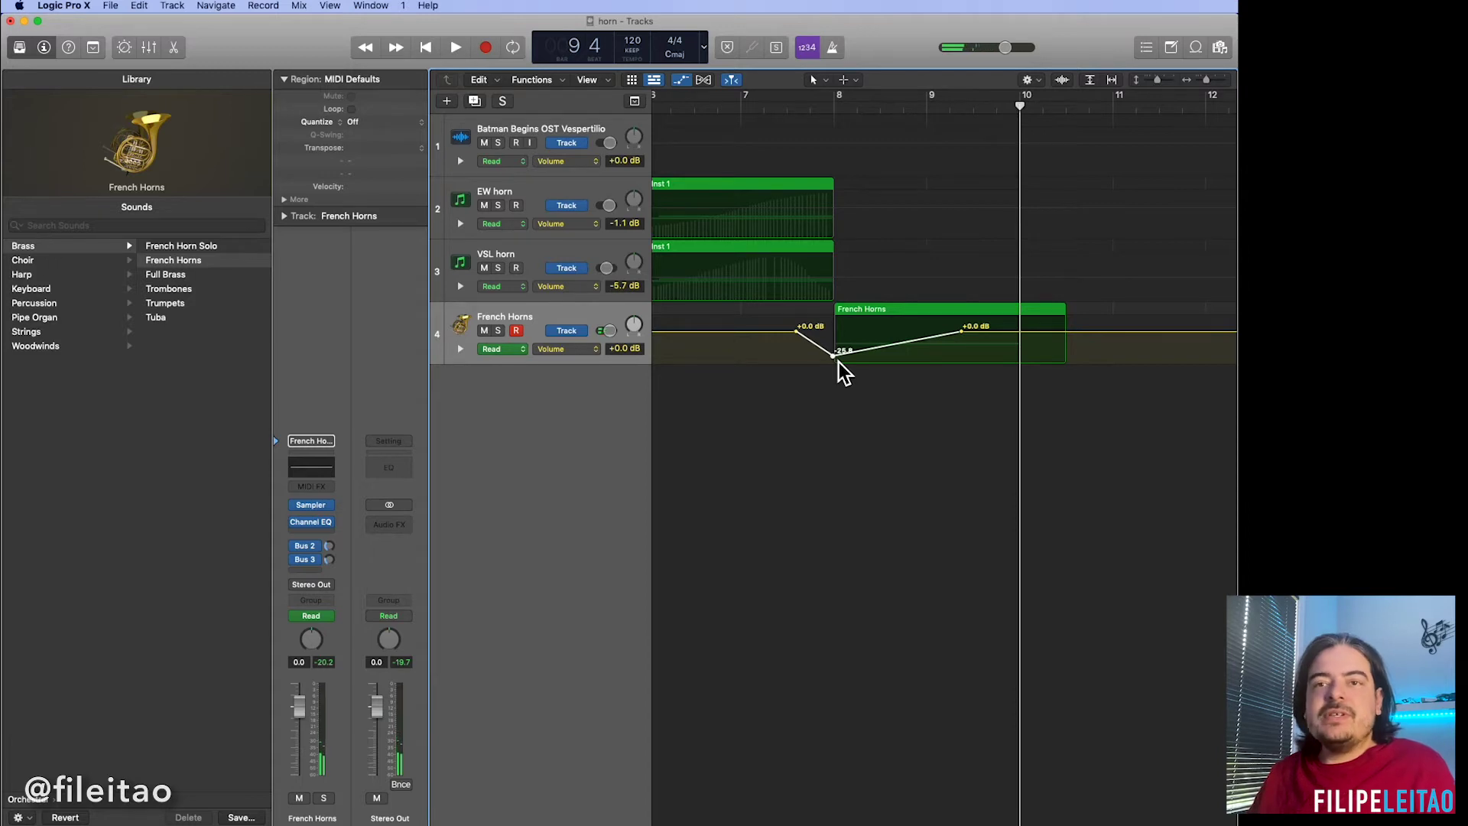
pyautogui.click(834, 356)
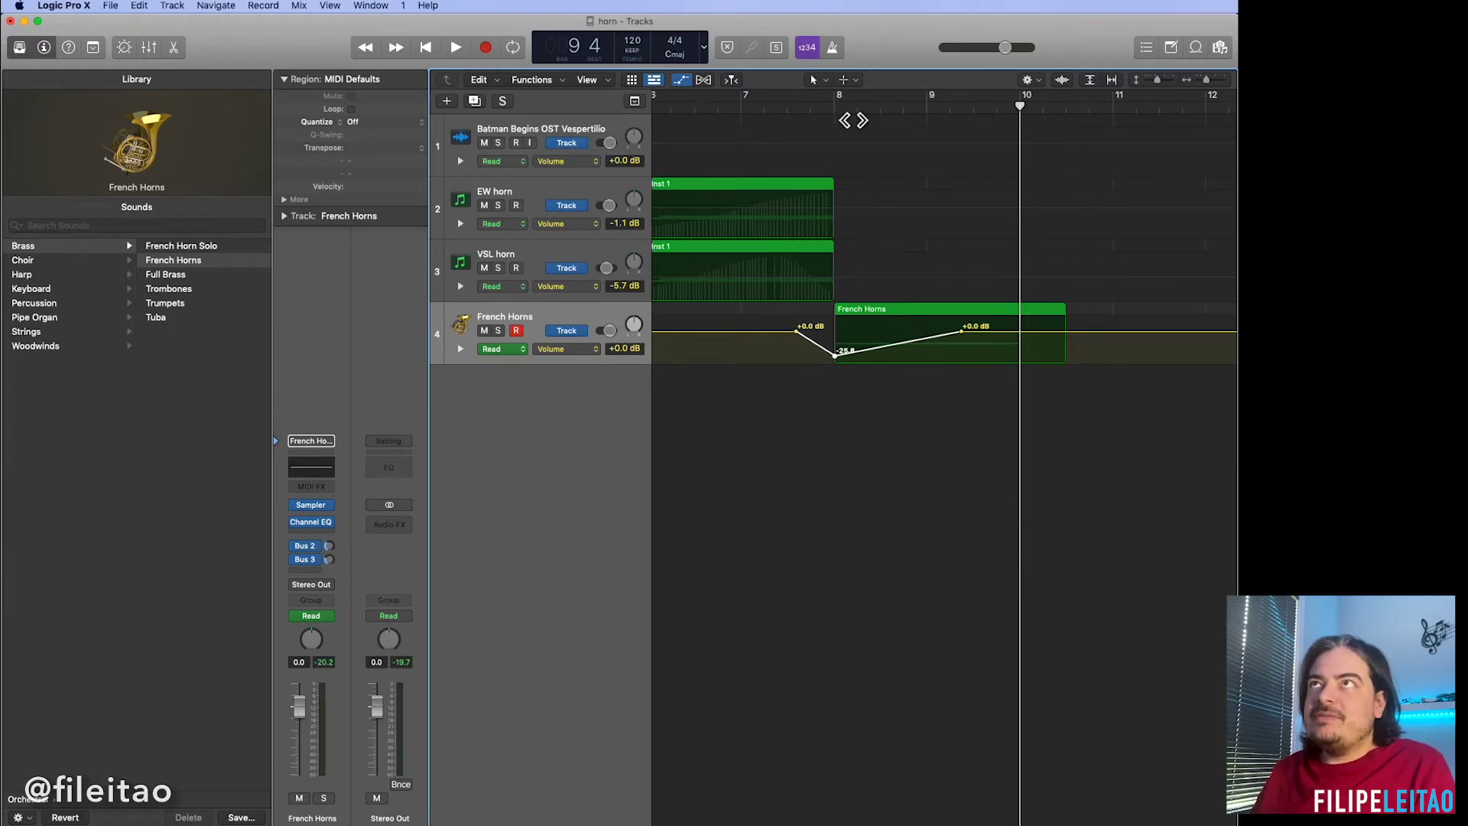
pyautogui.doubleClick(846, 119)
pyautogui.press('space')
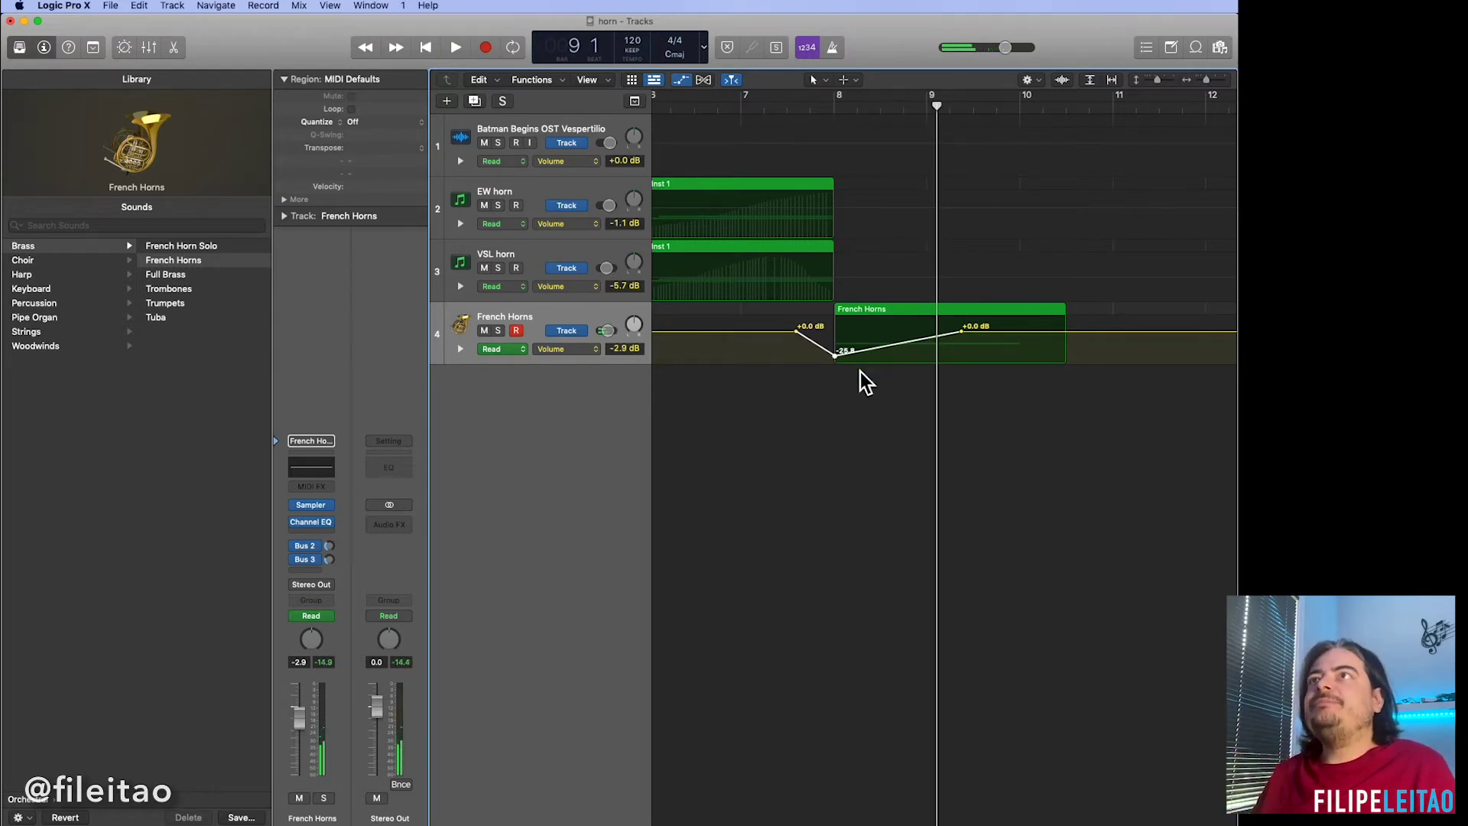
# Solo the EW horn track and play its region from bar 6.
pyautogui.hscroll(-5, 950, 325)
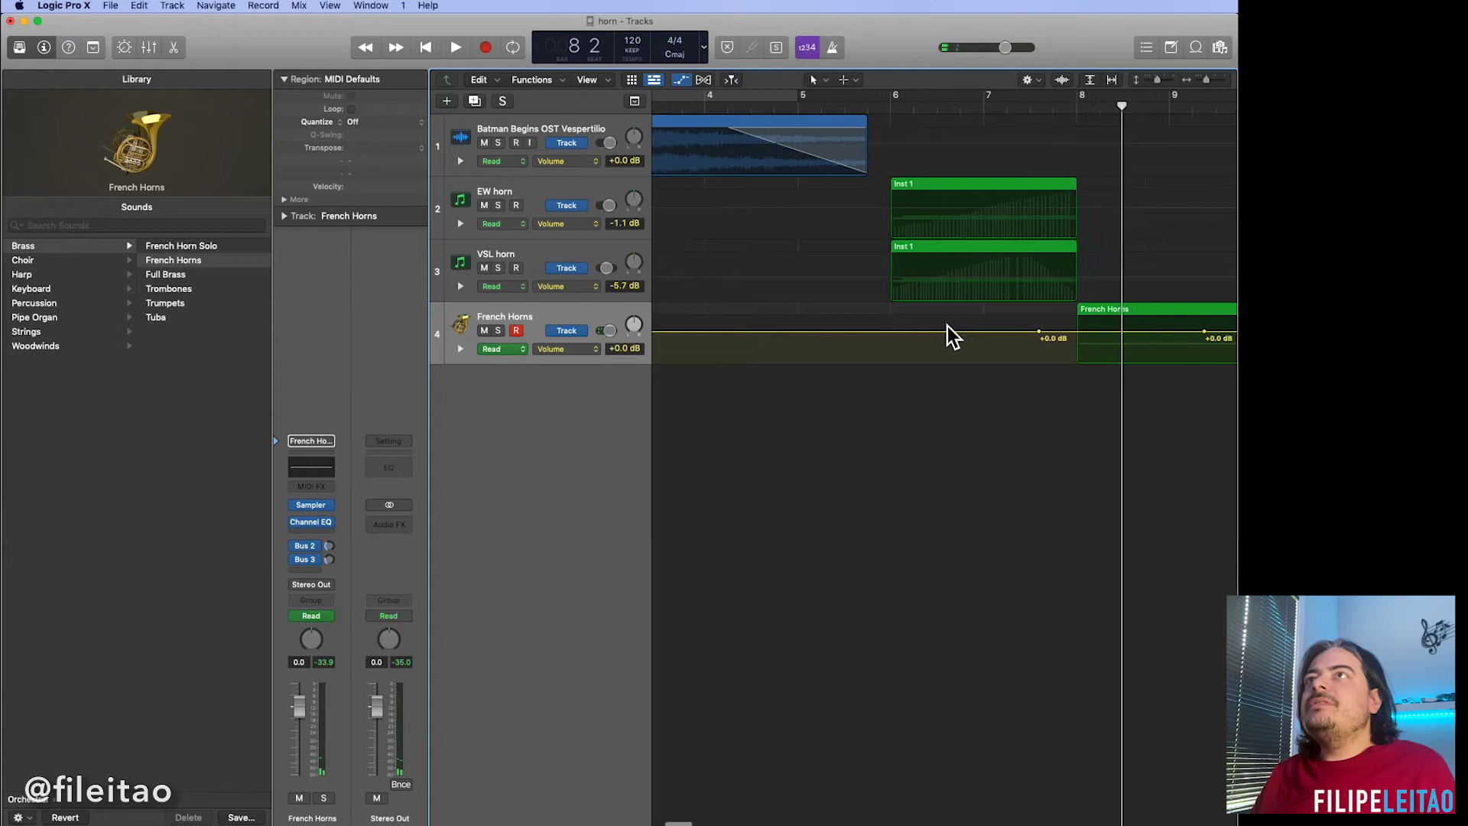
pyautogui.hscroll(2, 948, 326)
pyautogui.hscroll(2, 947, 325)
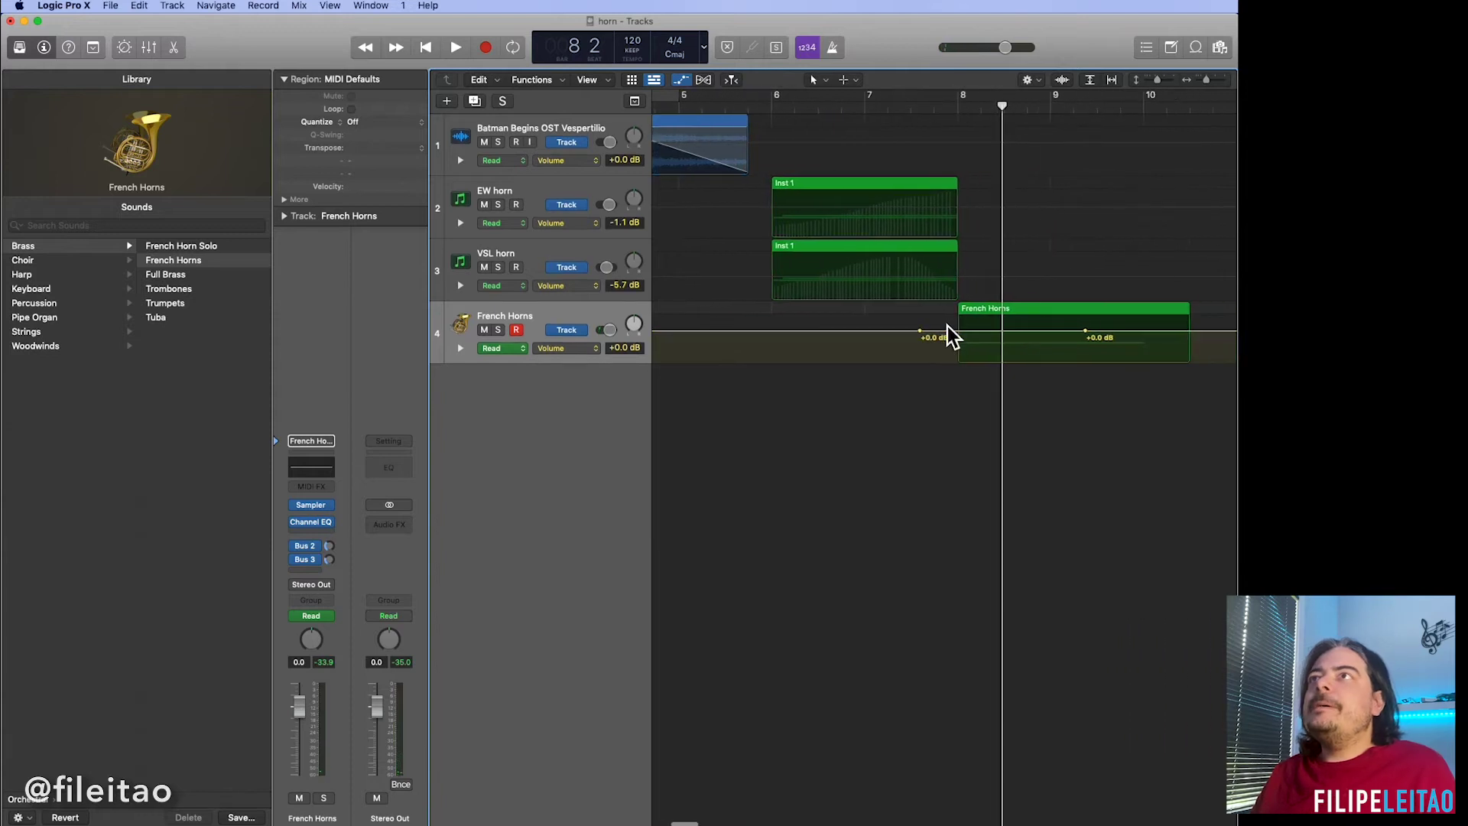
pyautogui.click(773, 107)
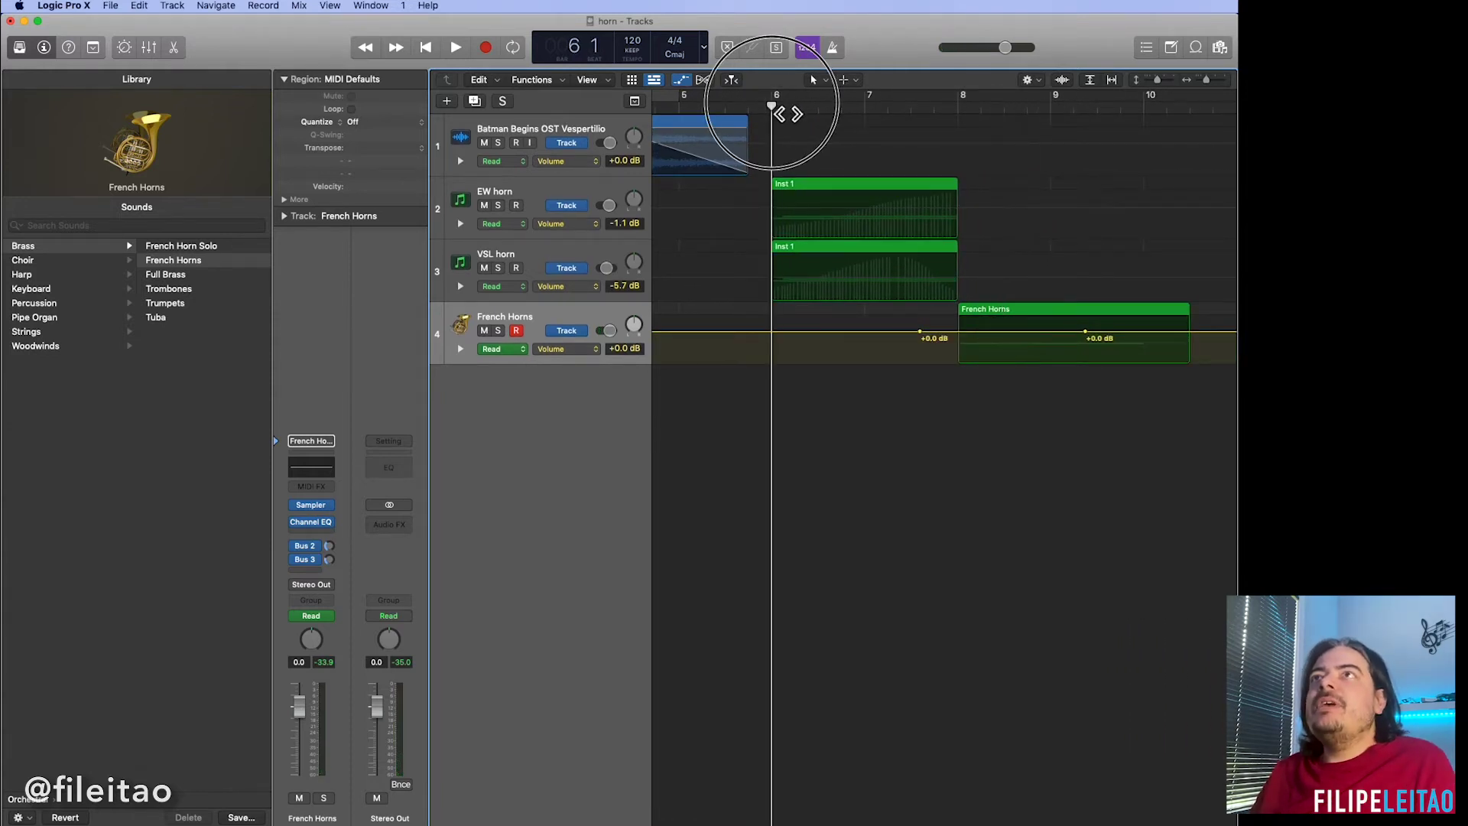
pyautogui.click(501, 207)
pyautogui.click(520, 196)
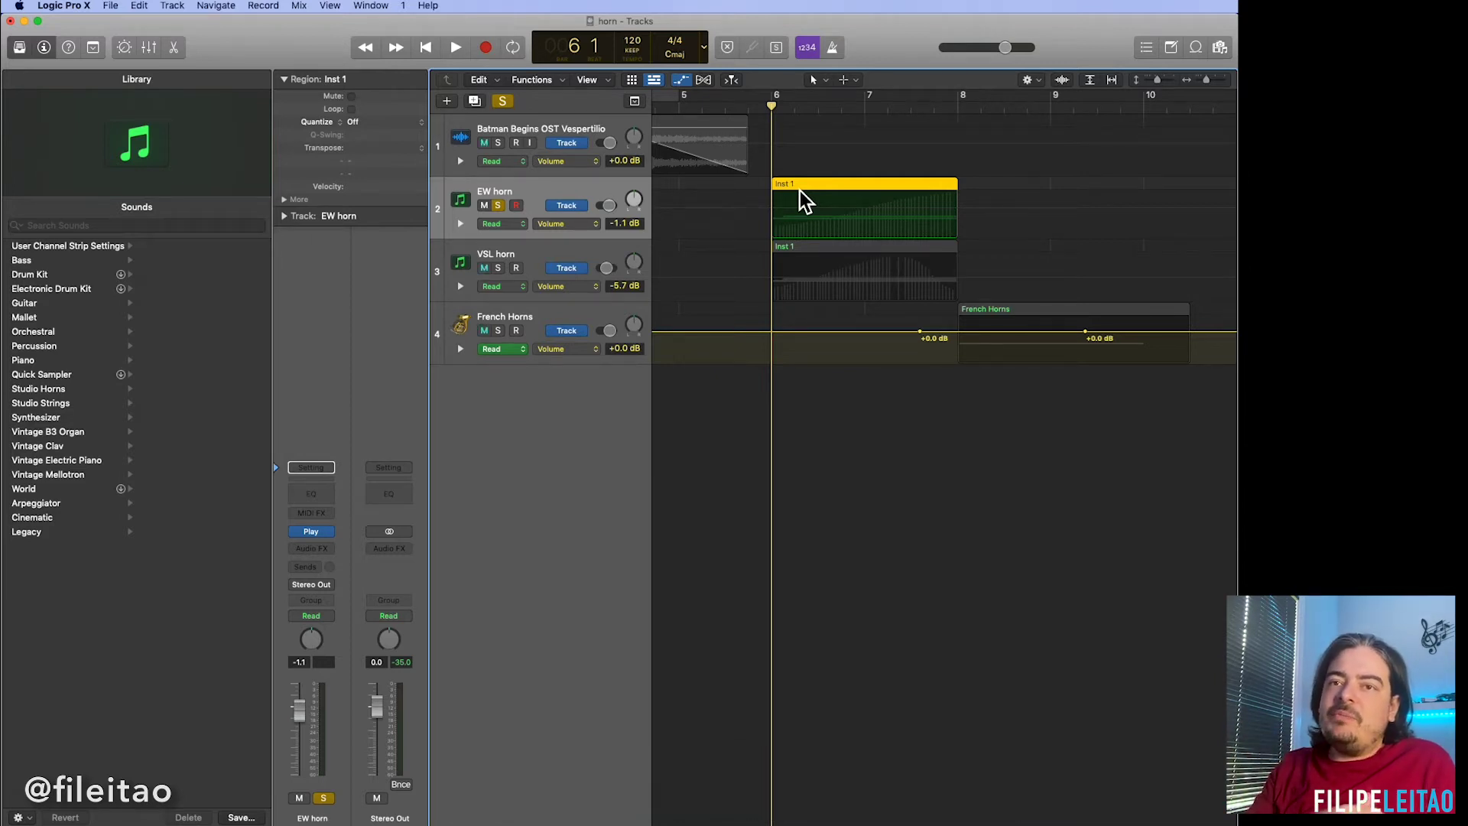
pyautogui.press('space')
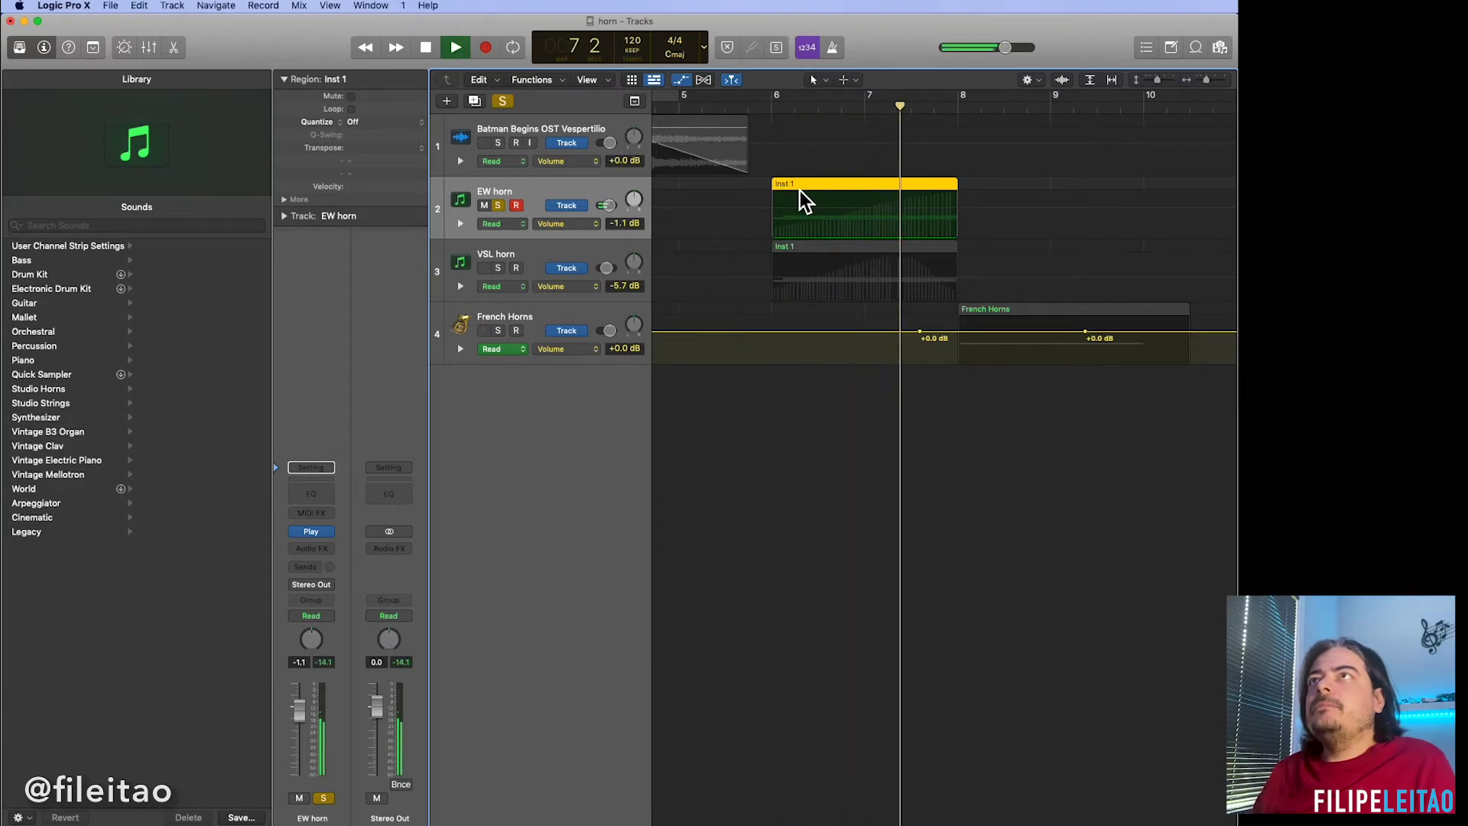
pyautogui.press('space')
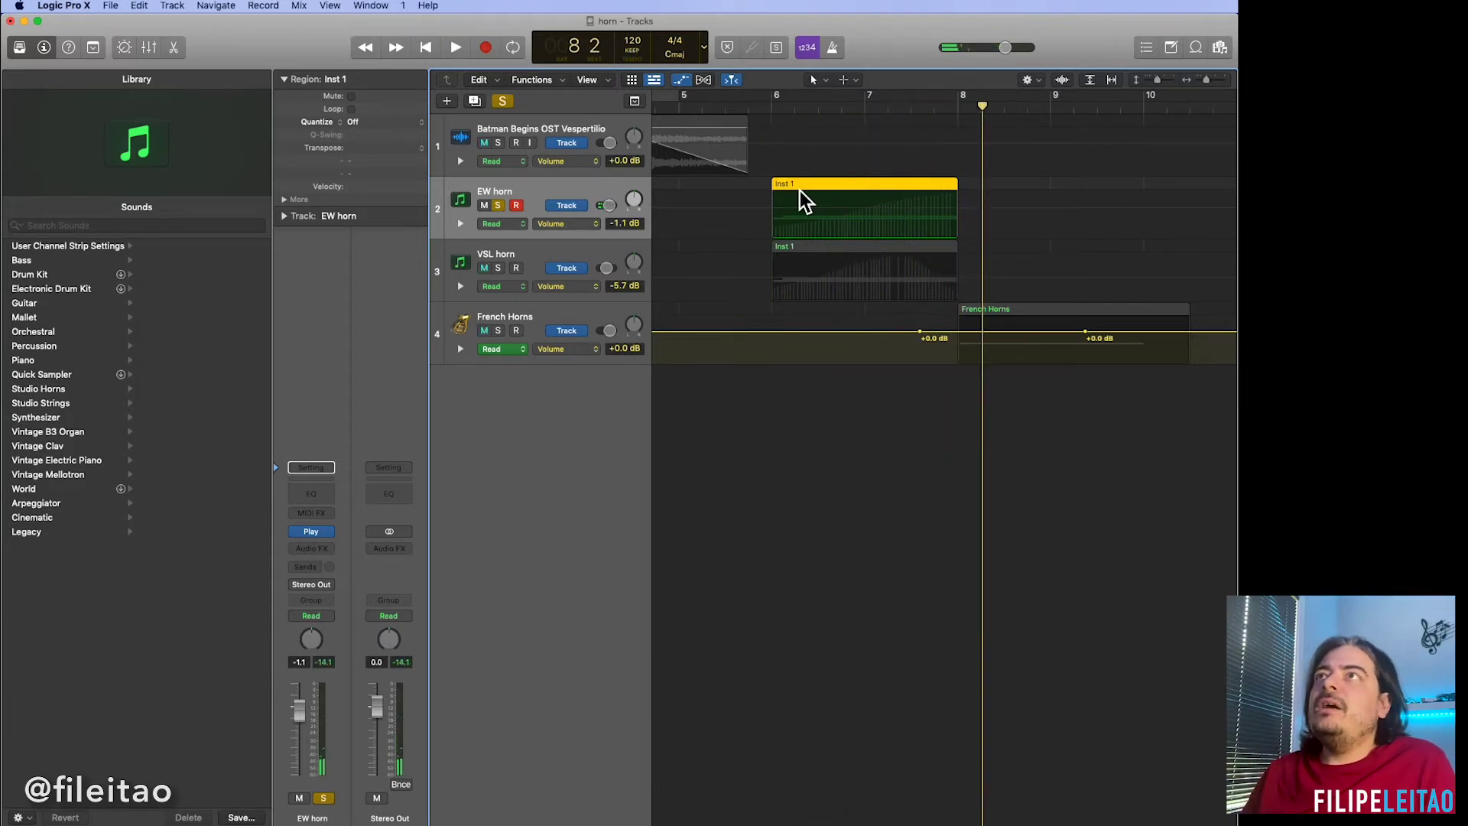
# Solo the VSL horn track instead of the EW horn and play its region.
pyautogui.click(498, 268)
pyautogui.click(500, 207)
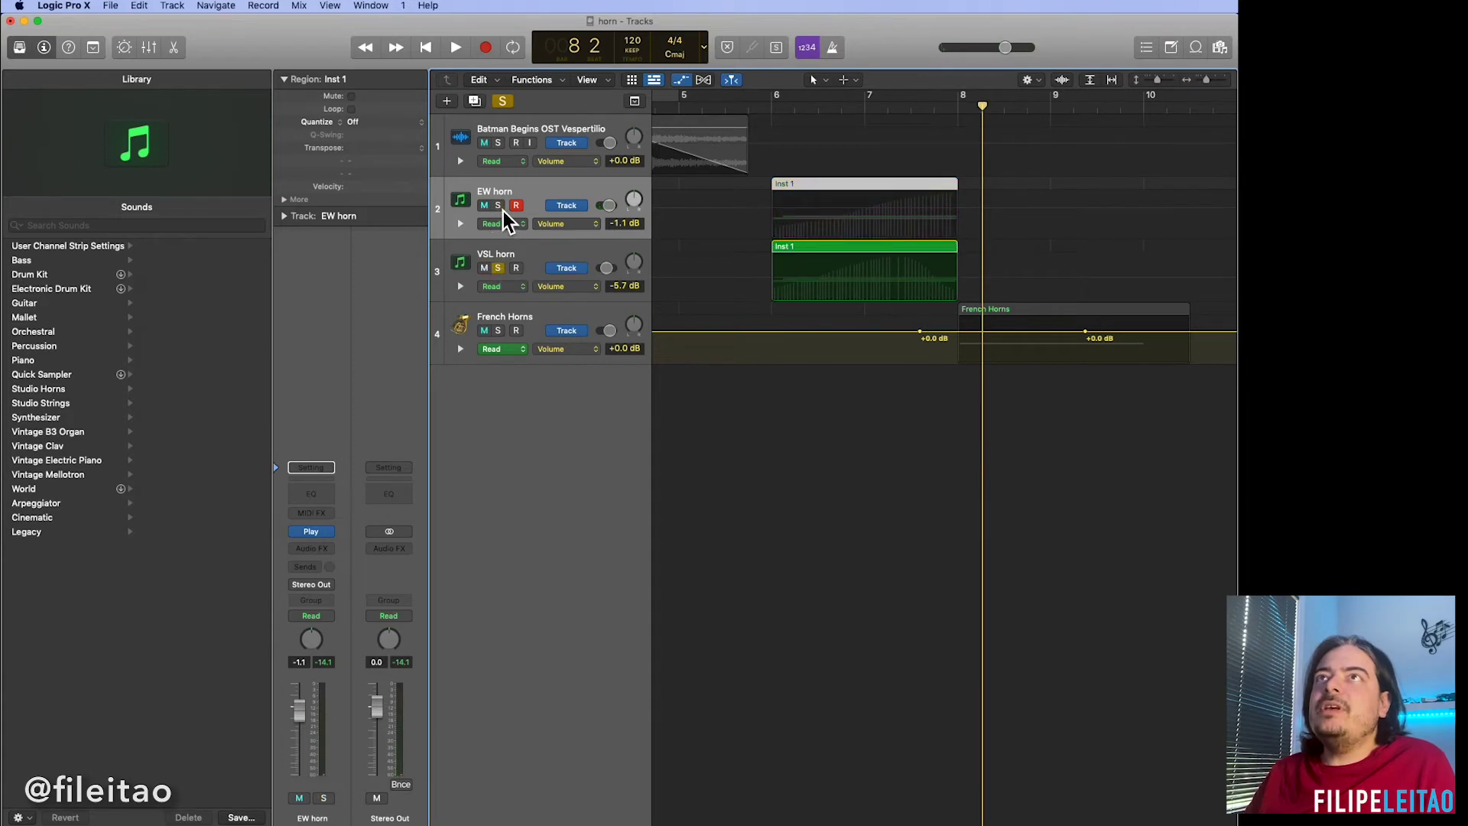
pyautogui.press('space')
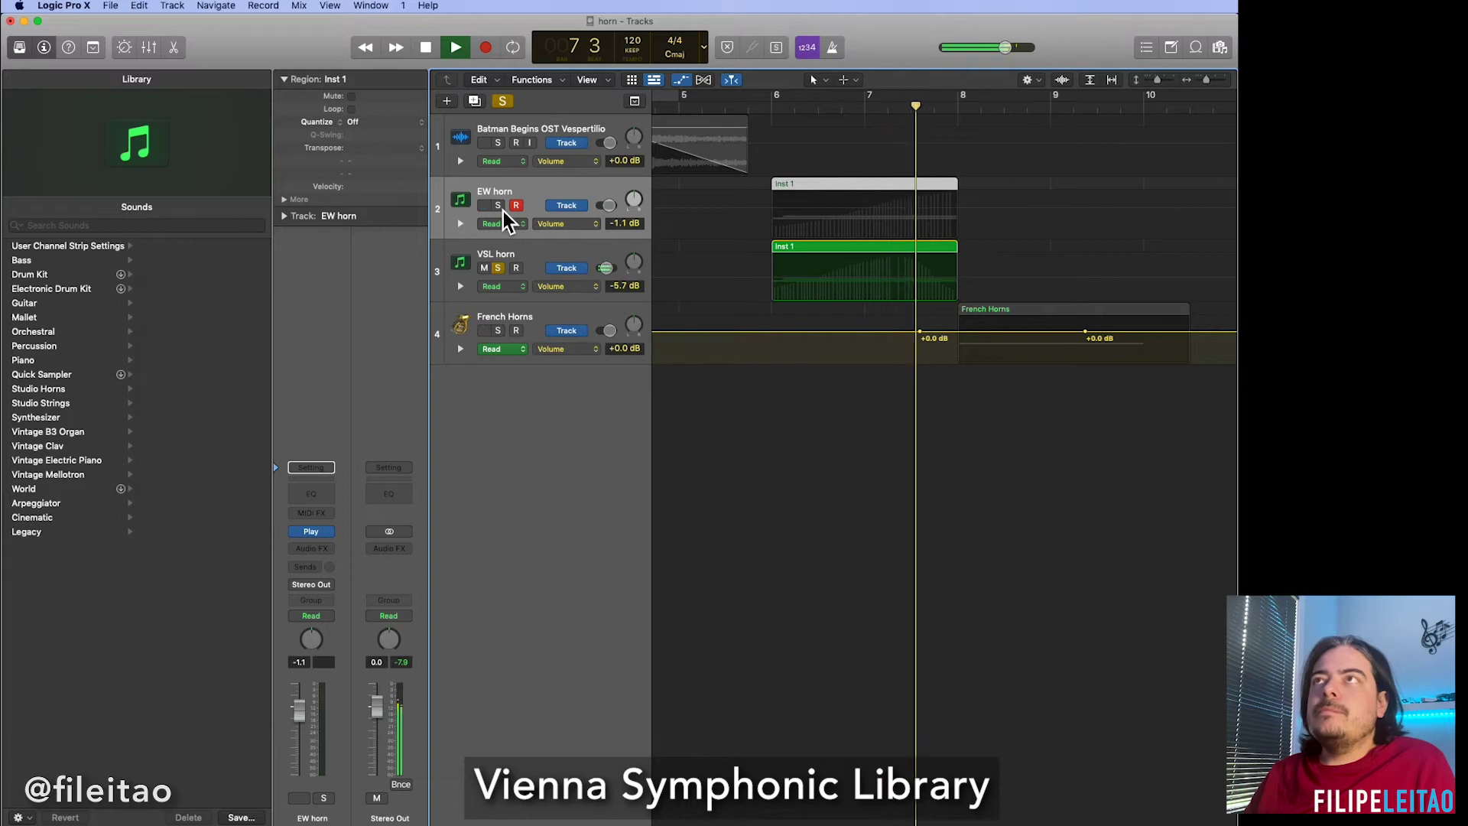
pyautogui.press('space')
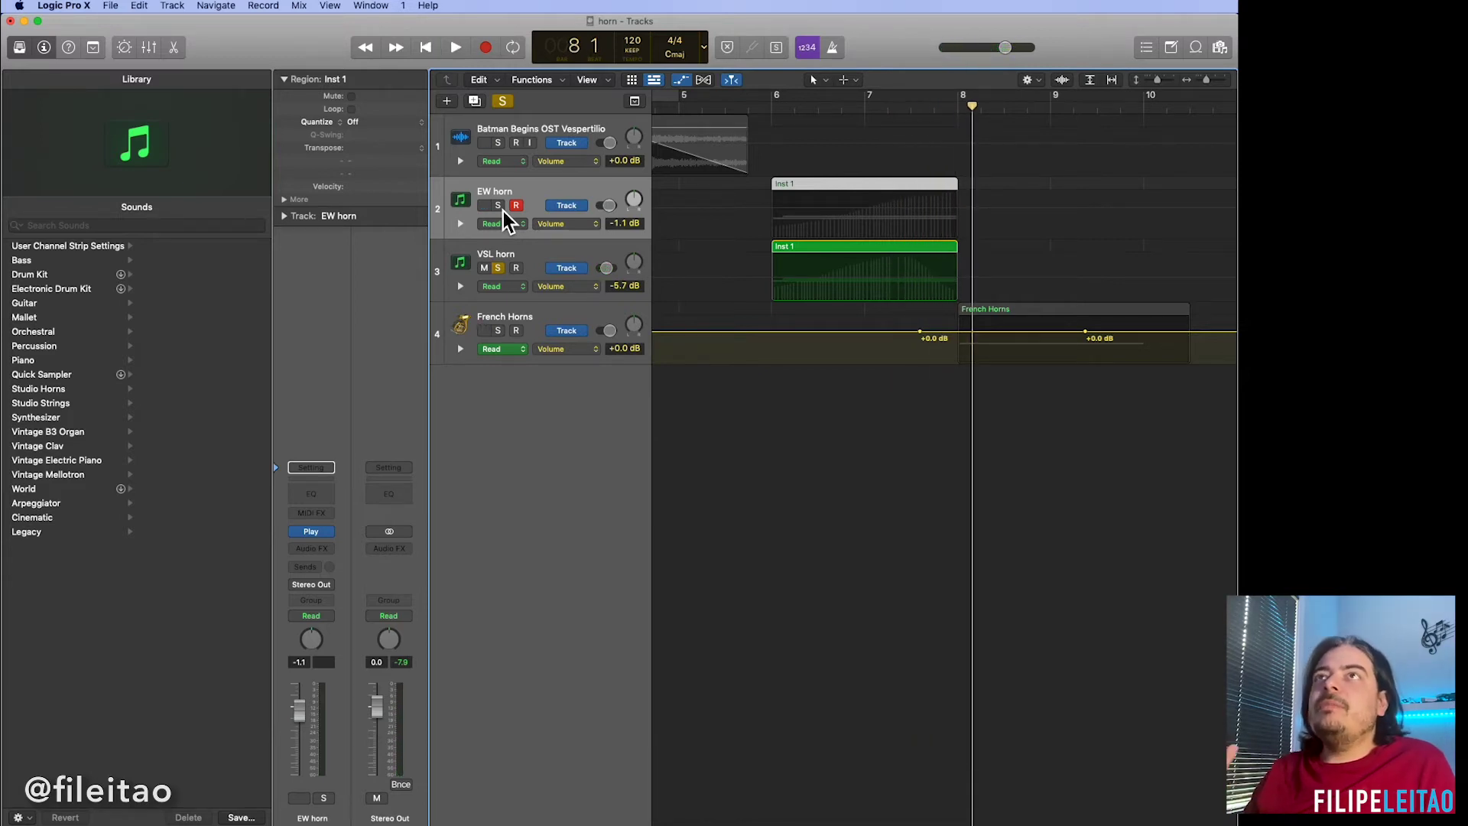
# Examine the MIDI controller curve of the VSL horn region in the Piano Roll and compare it with the EW horn region's curve.
pyautogui.doubleClick(849, 262)
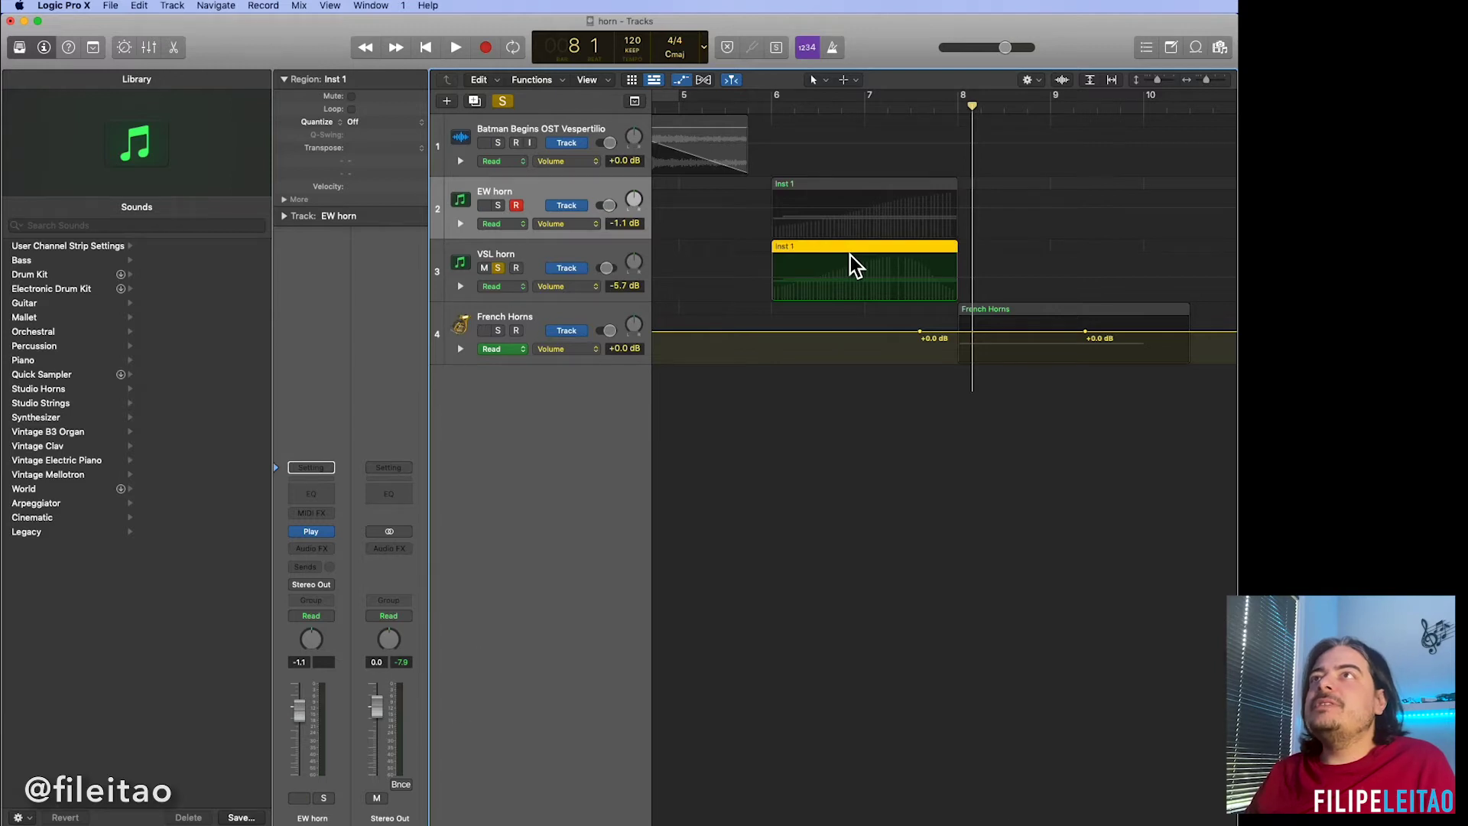
pyautogui.press('super+Up')
pyautogui.press('super+Up')
pyautogui.press('super+Up')
pyautogui.press('super+Up')
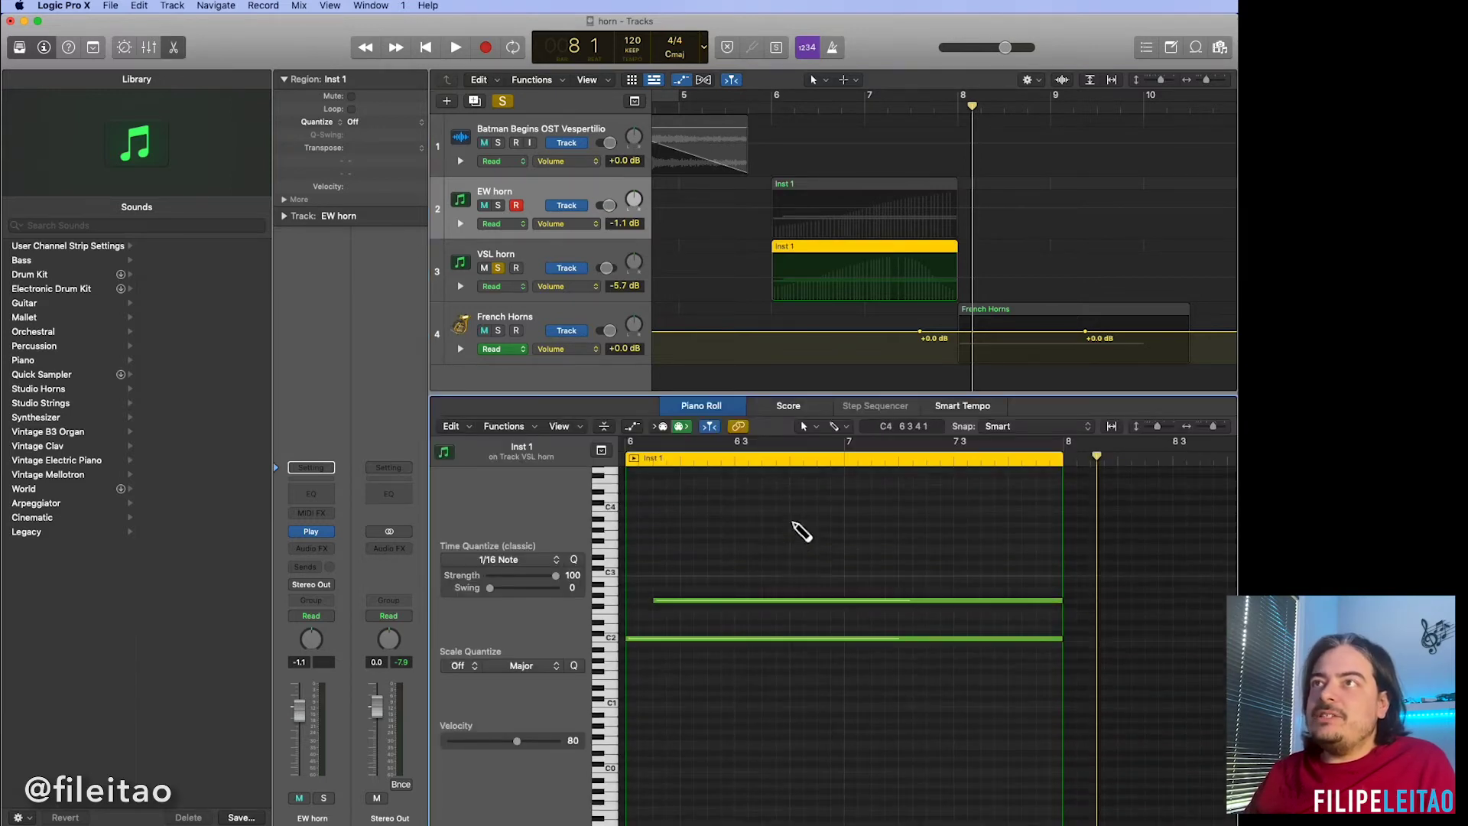
pyautogui.press('a')
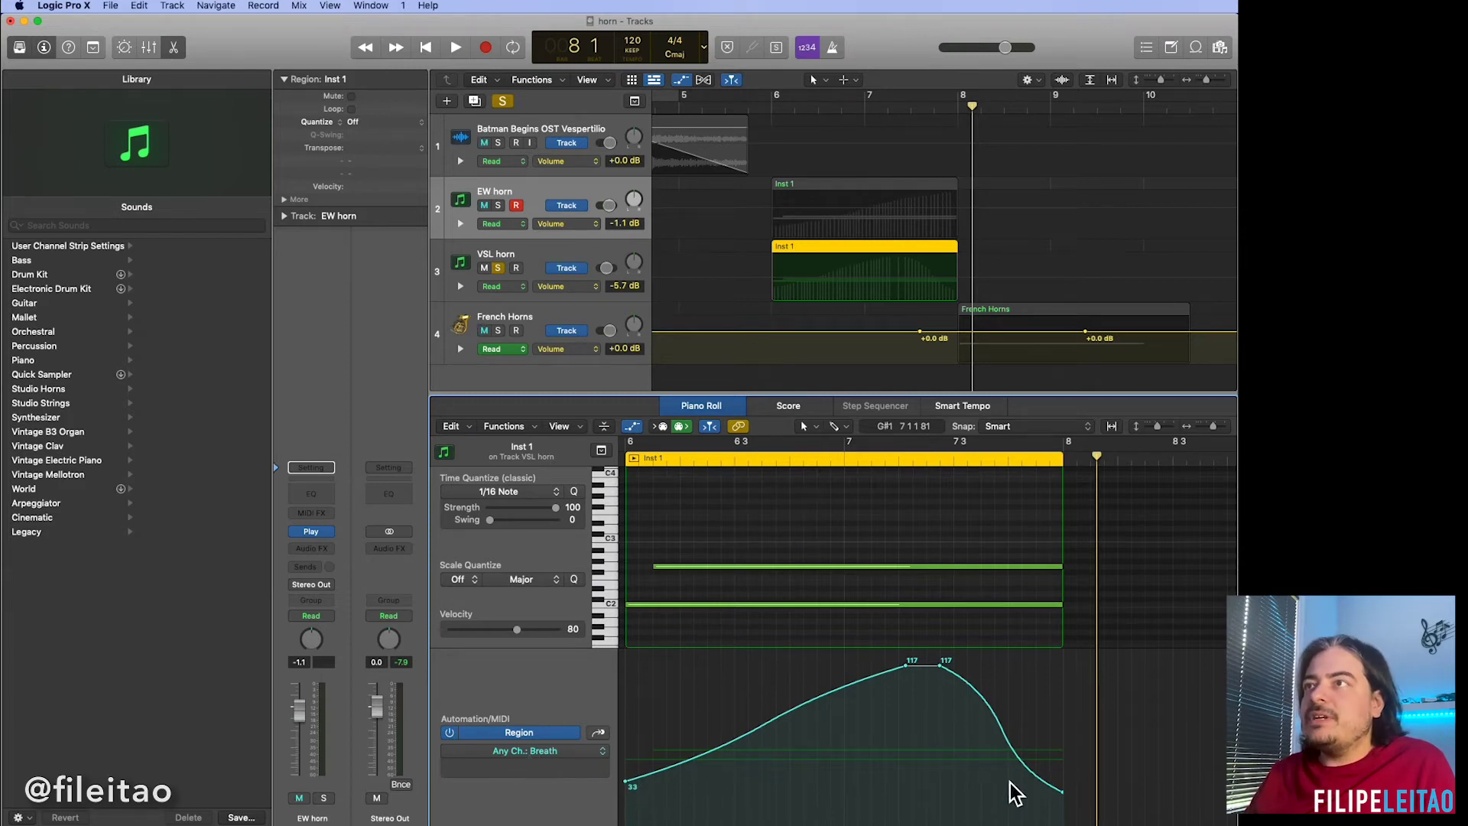
pyautogui.click(843, 187)
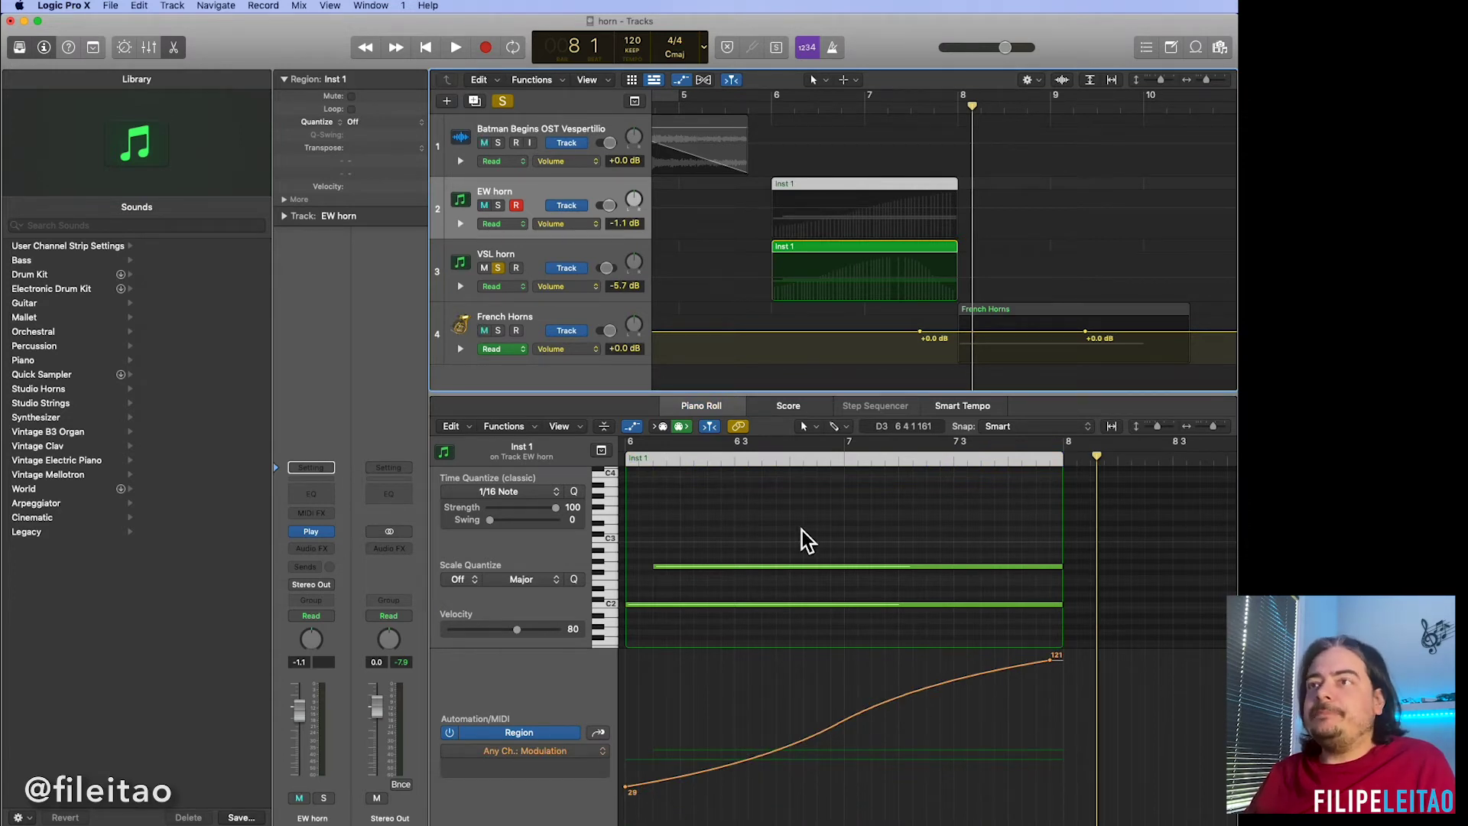
# Unsolo the VSL horn track and return to the arrangement with the playhead at bar 8.
pyautogui.click(498, 267)
pyautogui.press('e')
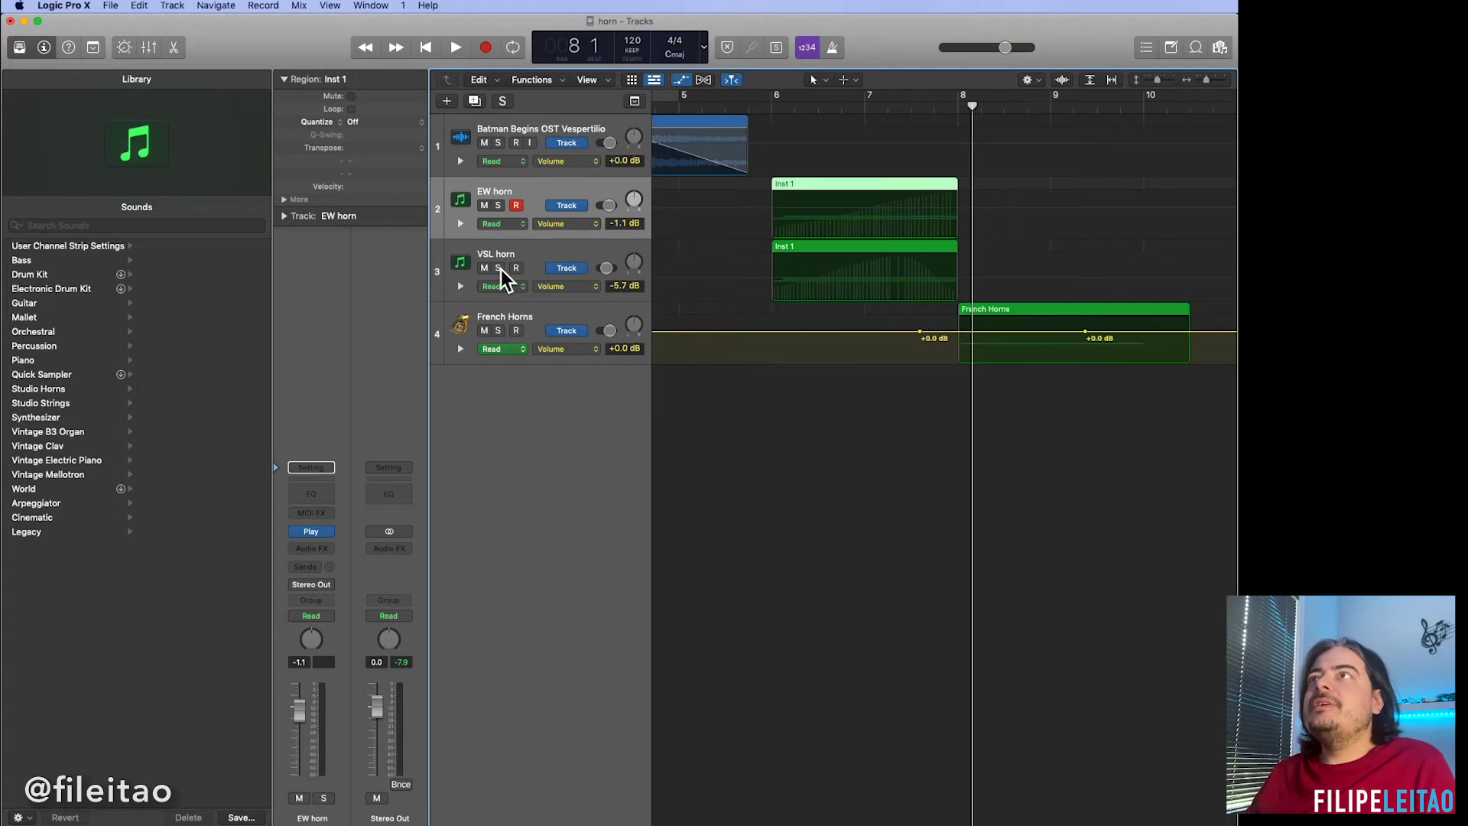
pyautogui.click(967, 113)
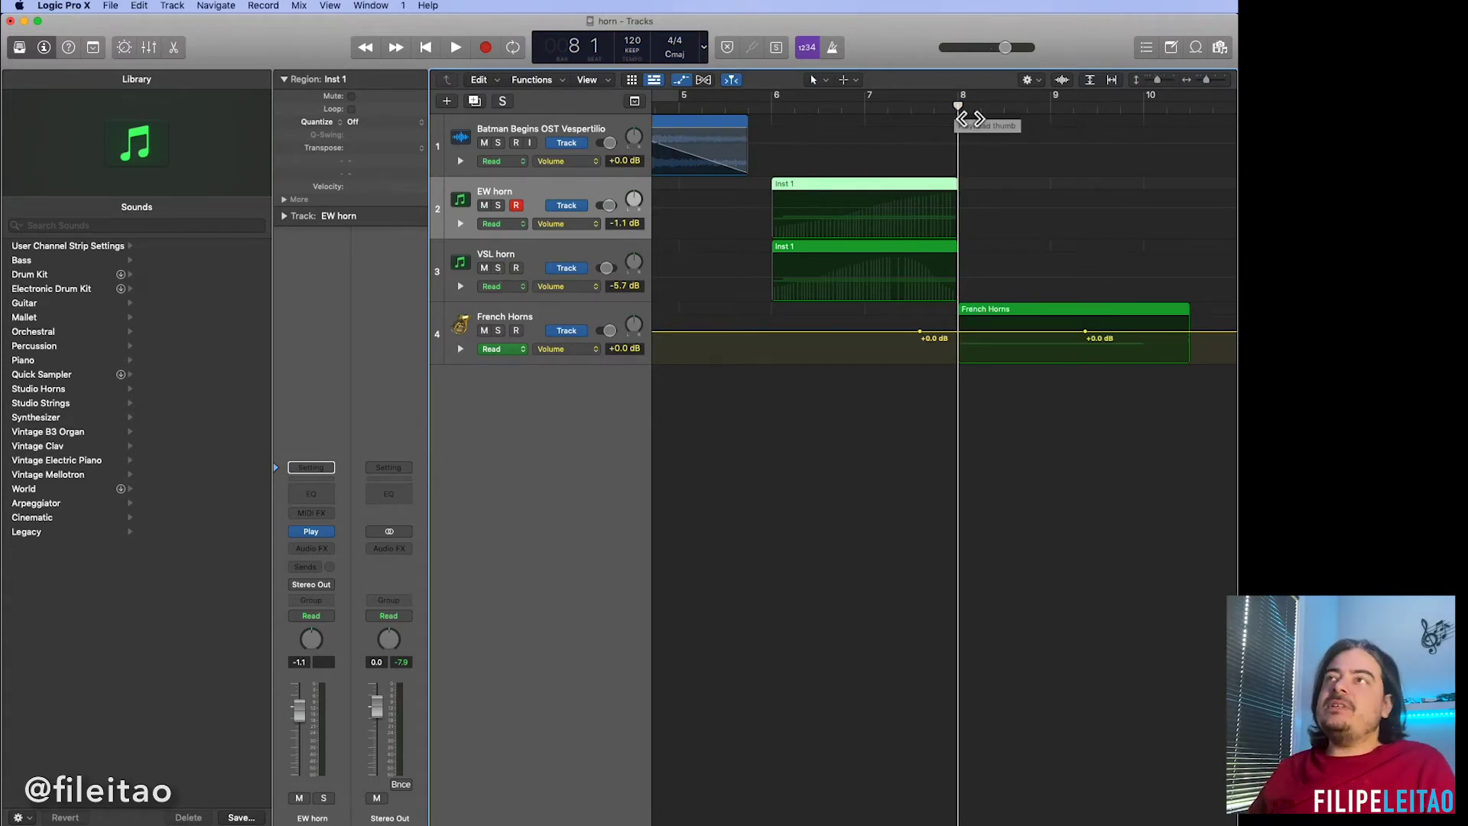
# Select the French Horns track and display its keyswitches in the Smart Controls.
pyautogui.click(551, 336)
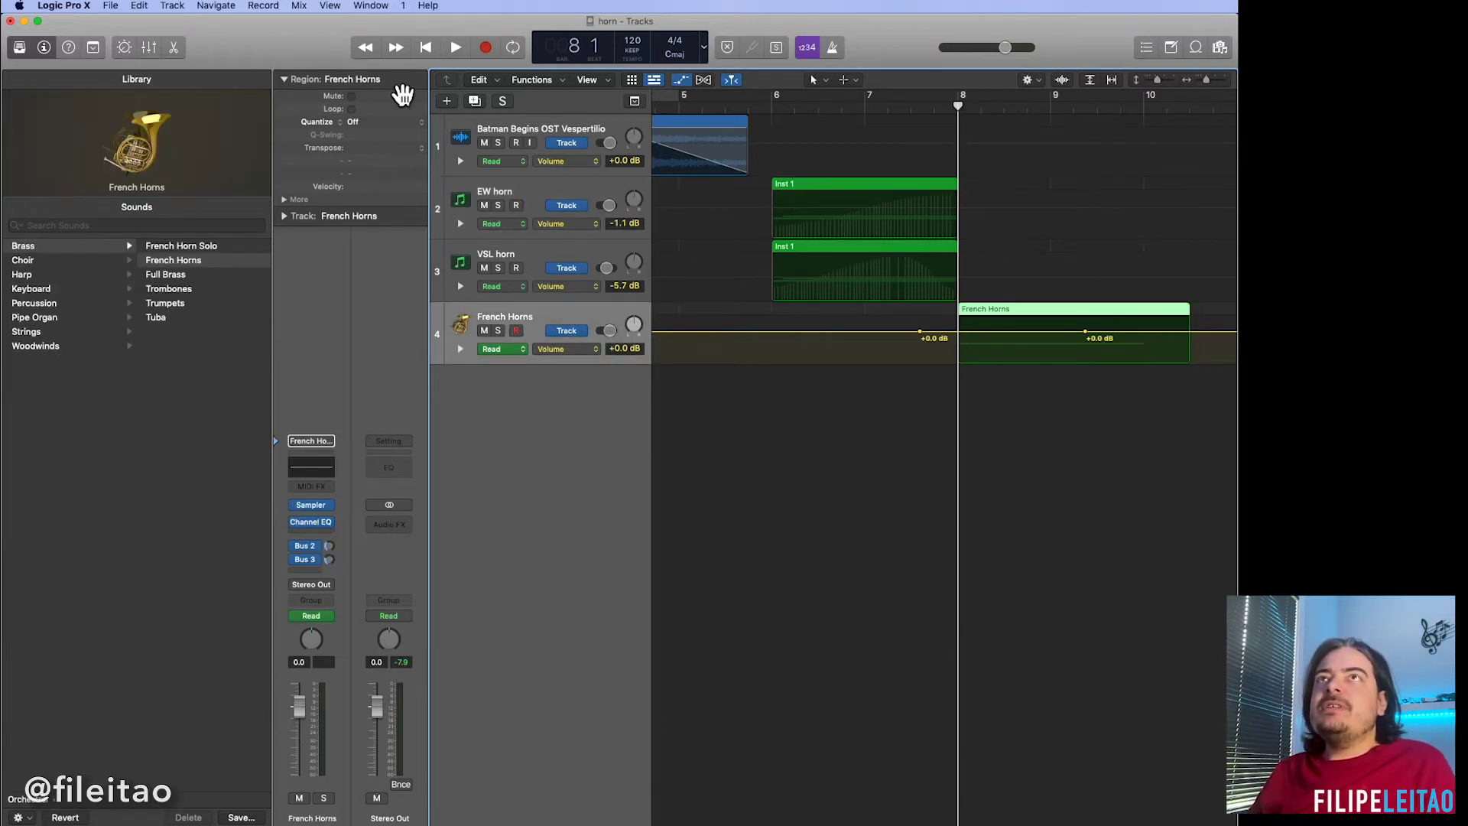
pyautogui.click(124, 48)
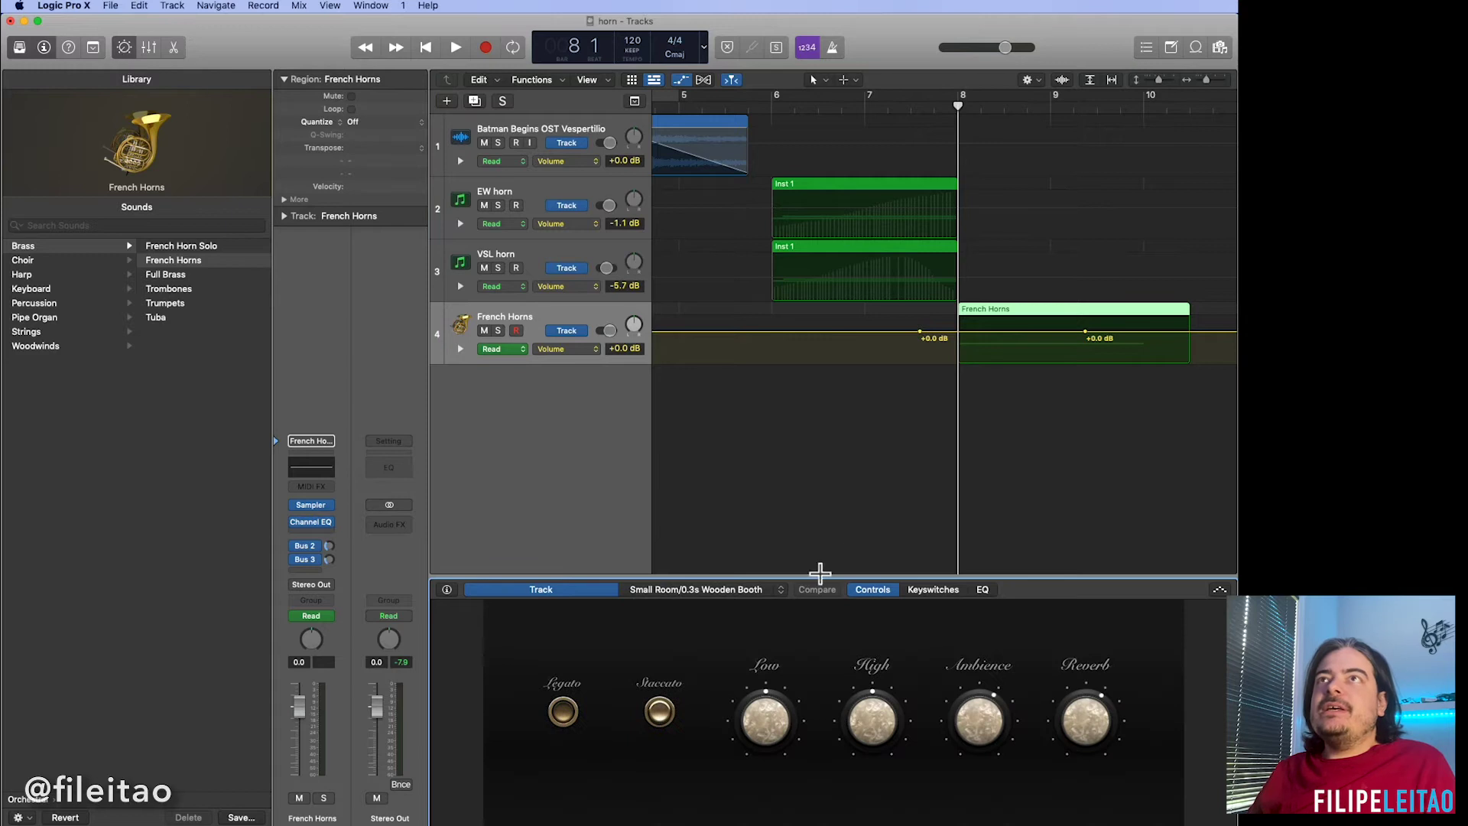
pyautogui.click(932, 591)
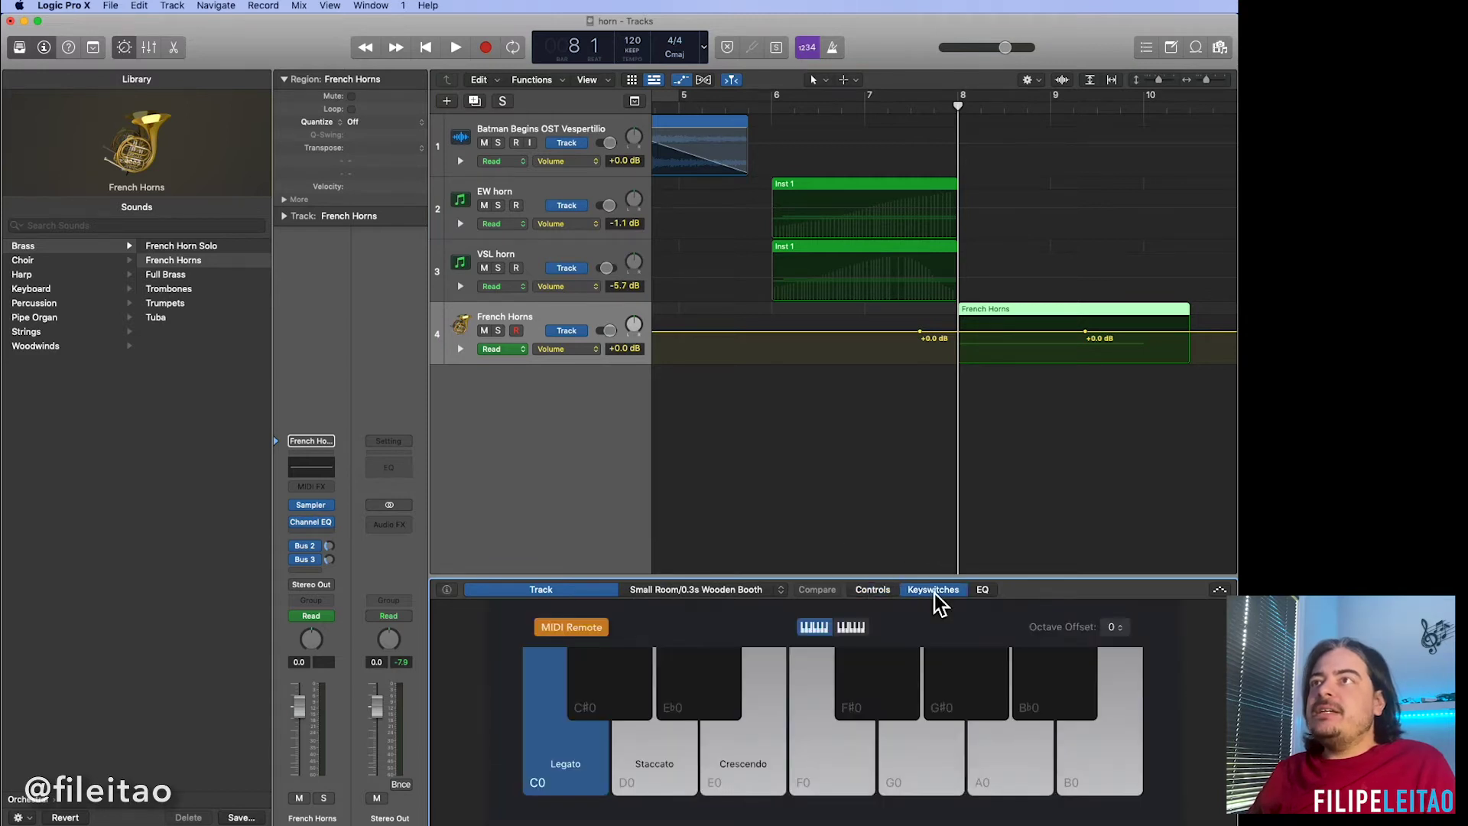
# Move the playhead to bar 11, in the empty space past the French Horns region.
pyautogui.hscroll(3, 1101, 331)
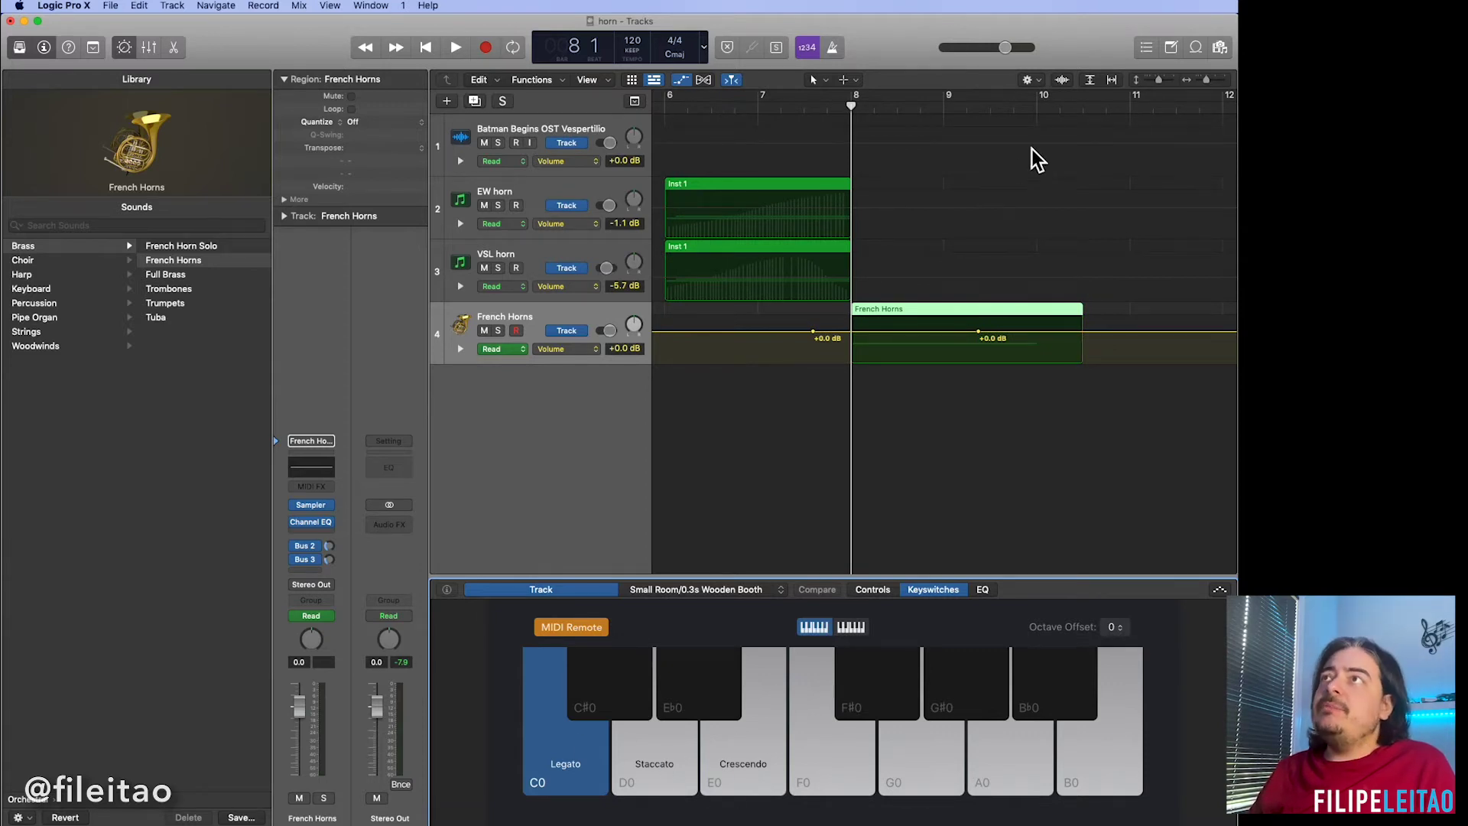
pyautogui.moveTo(1108, 114); pyautogui.dragTo(1131, 114)
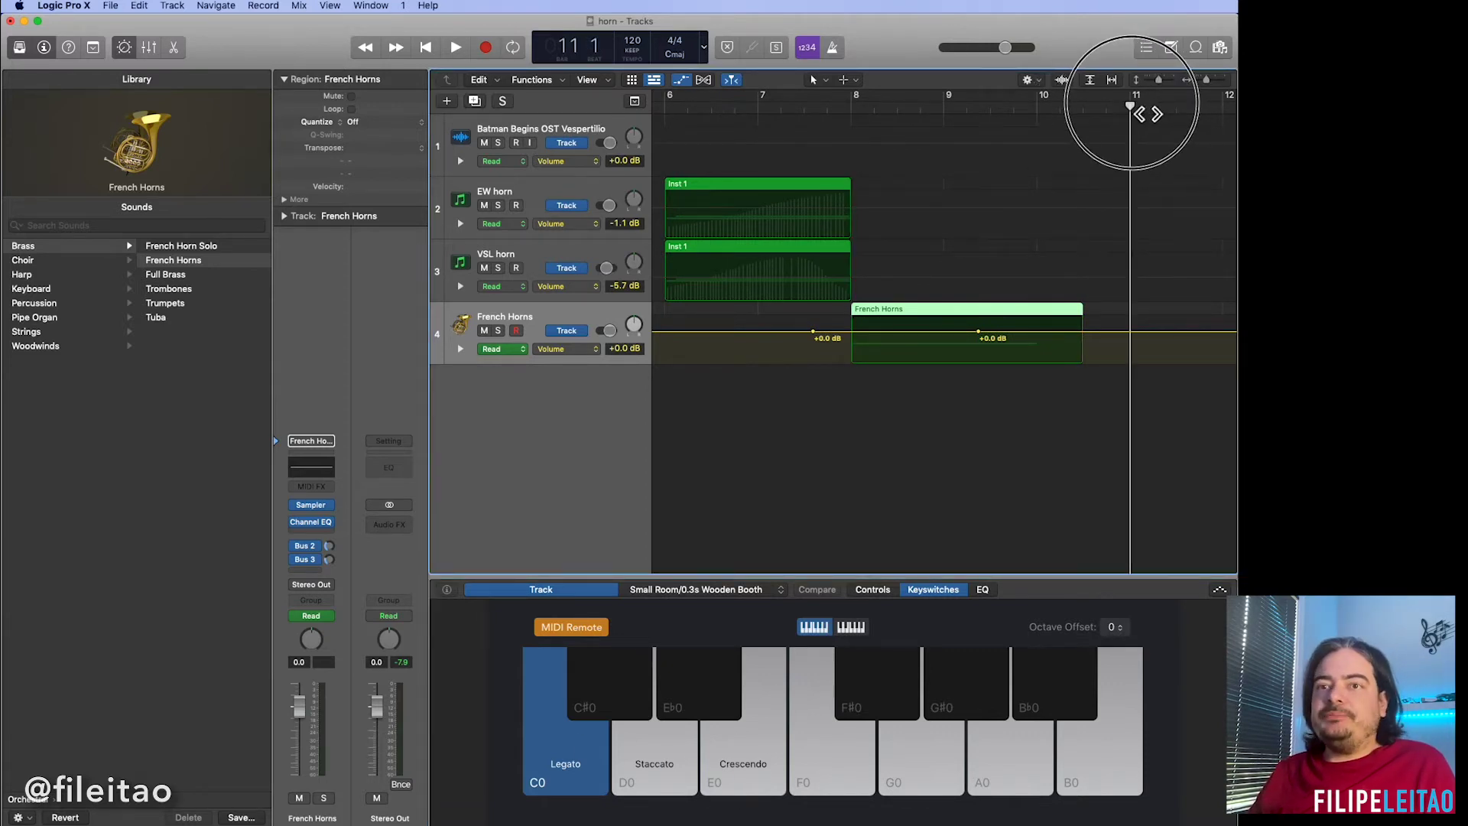
pyautogui.hscroll(5, 986, 214)
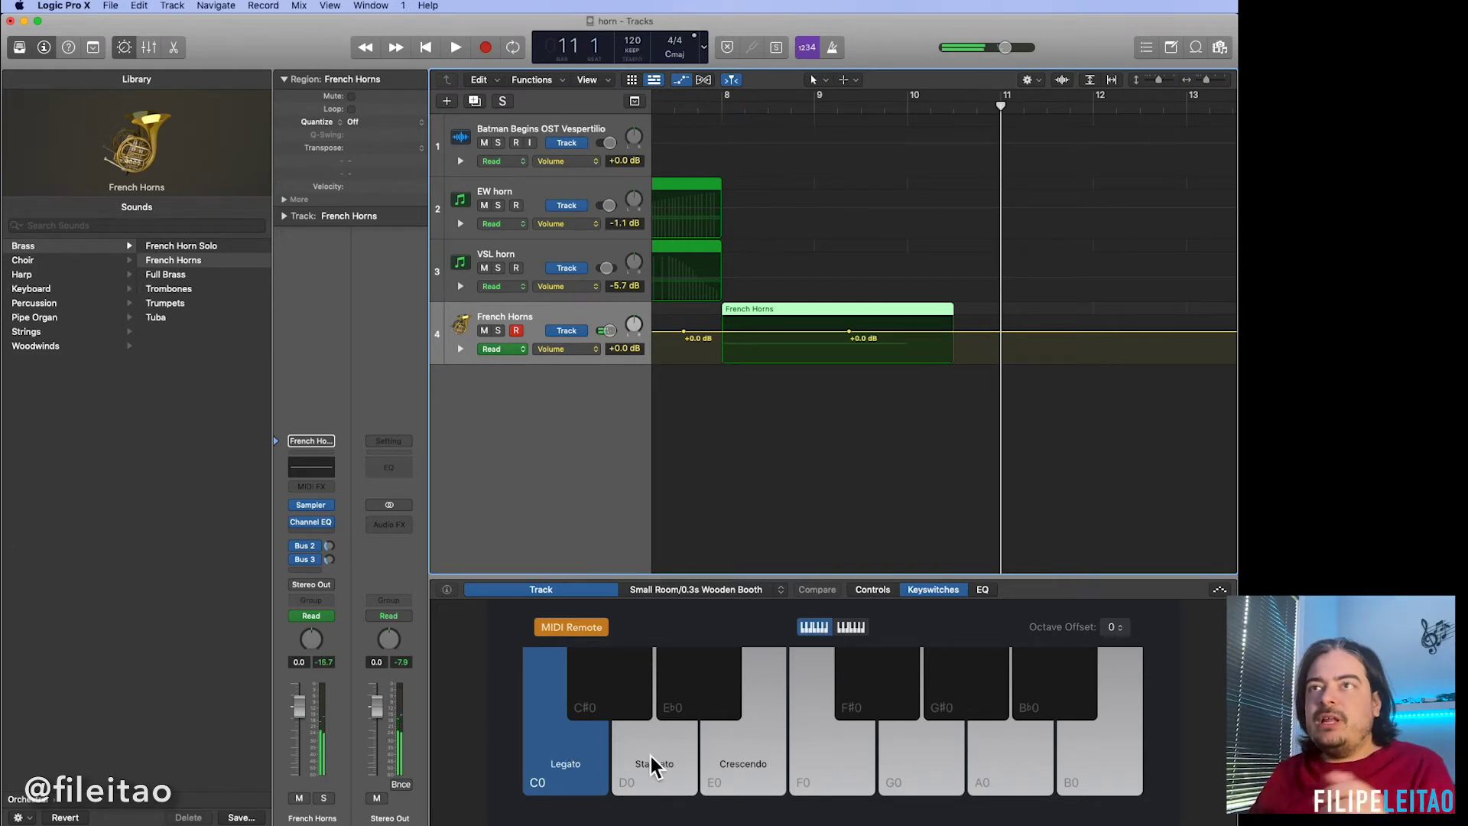
# Audition the Staccato keyswitch and switch the French Horns articulation to Crescendo.
pyautogui.click(659, 776)
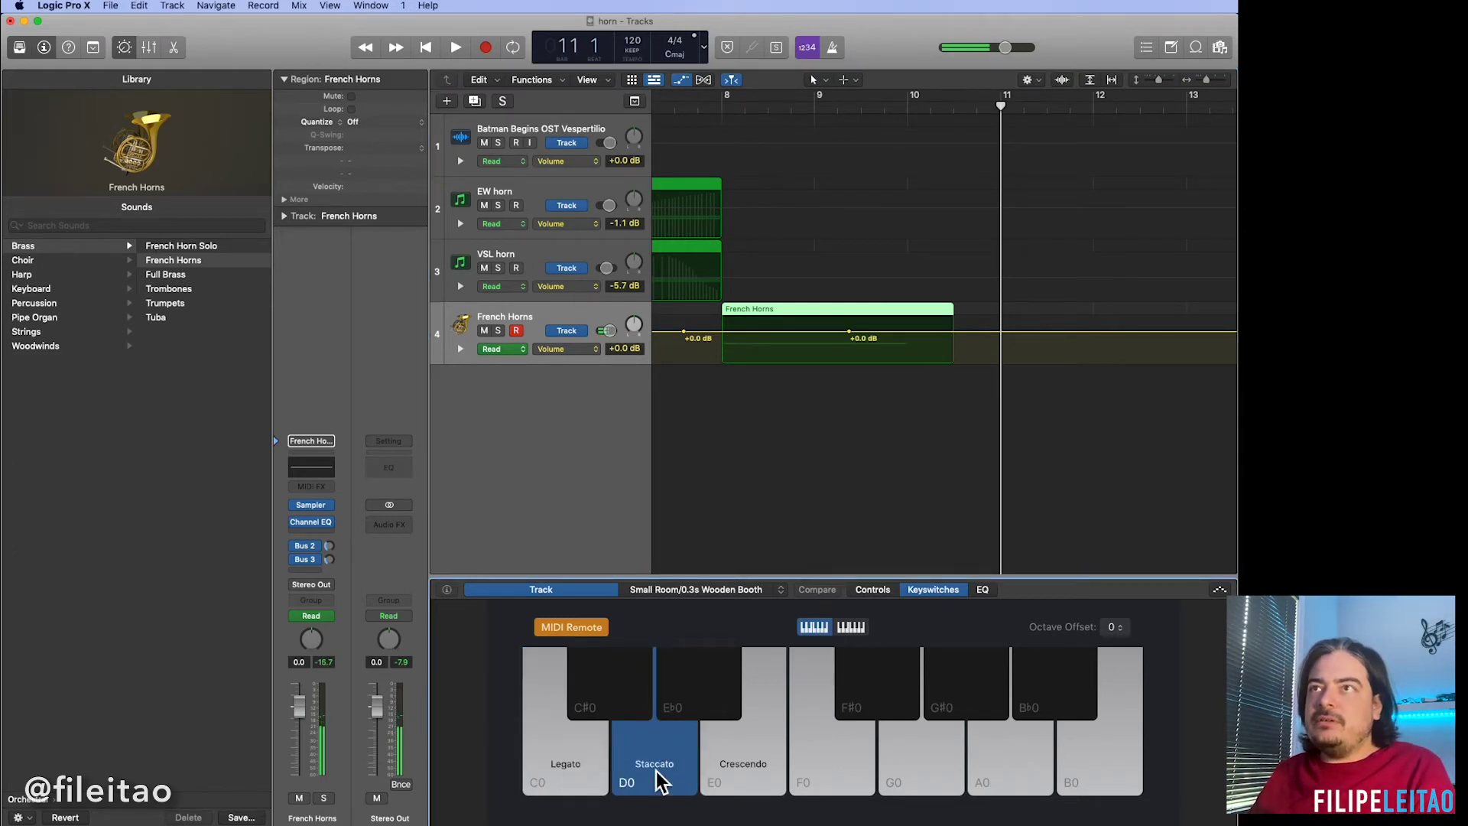
pyautogui.click(776, 772)
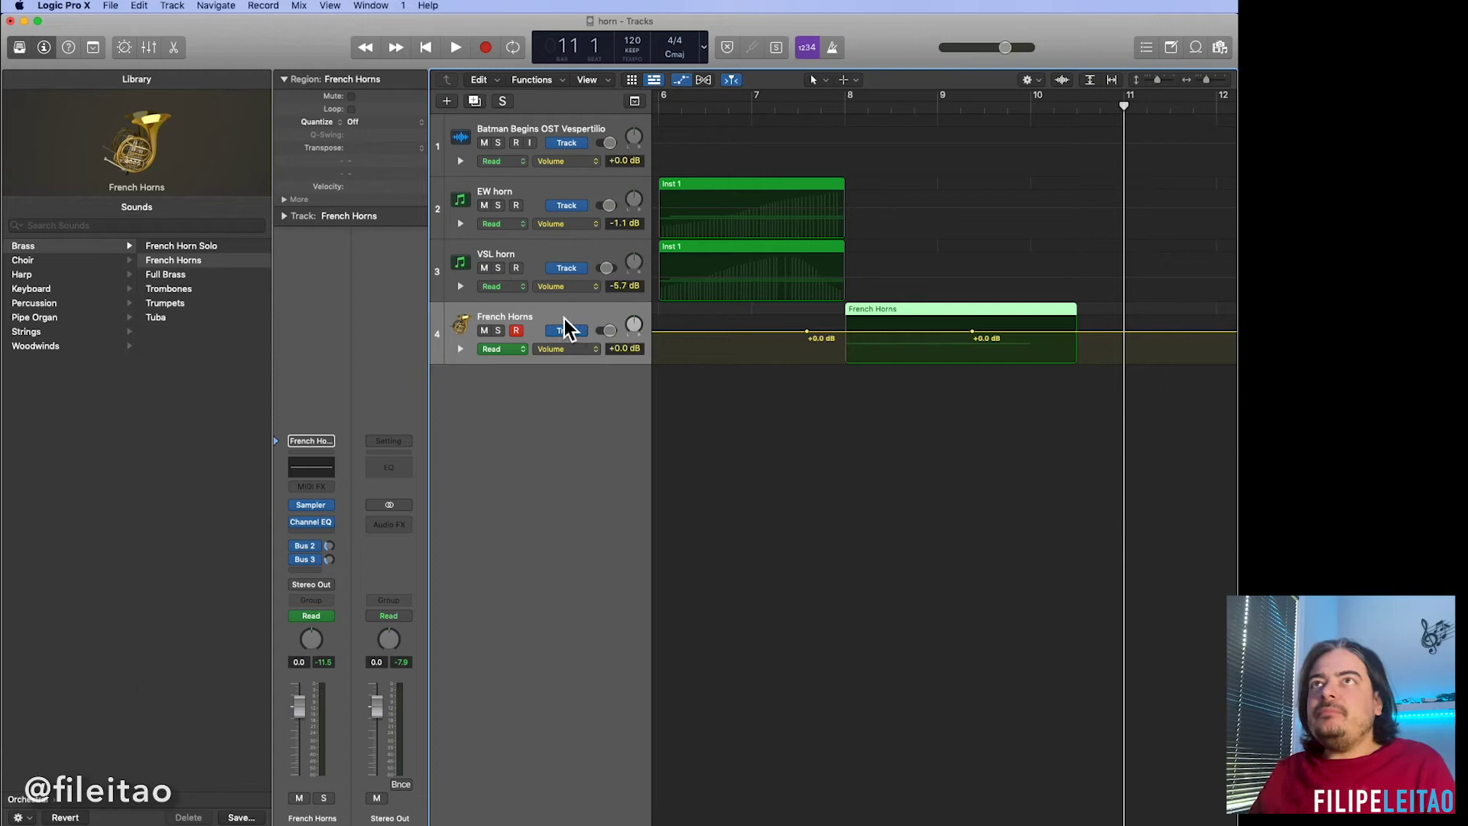
# Duplicate the French Horns track and copy its region onto the new track at bar 8 without the automation data.
pyautogui.press('super+d')
pyautogui.press('a')
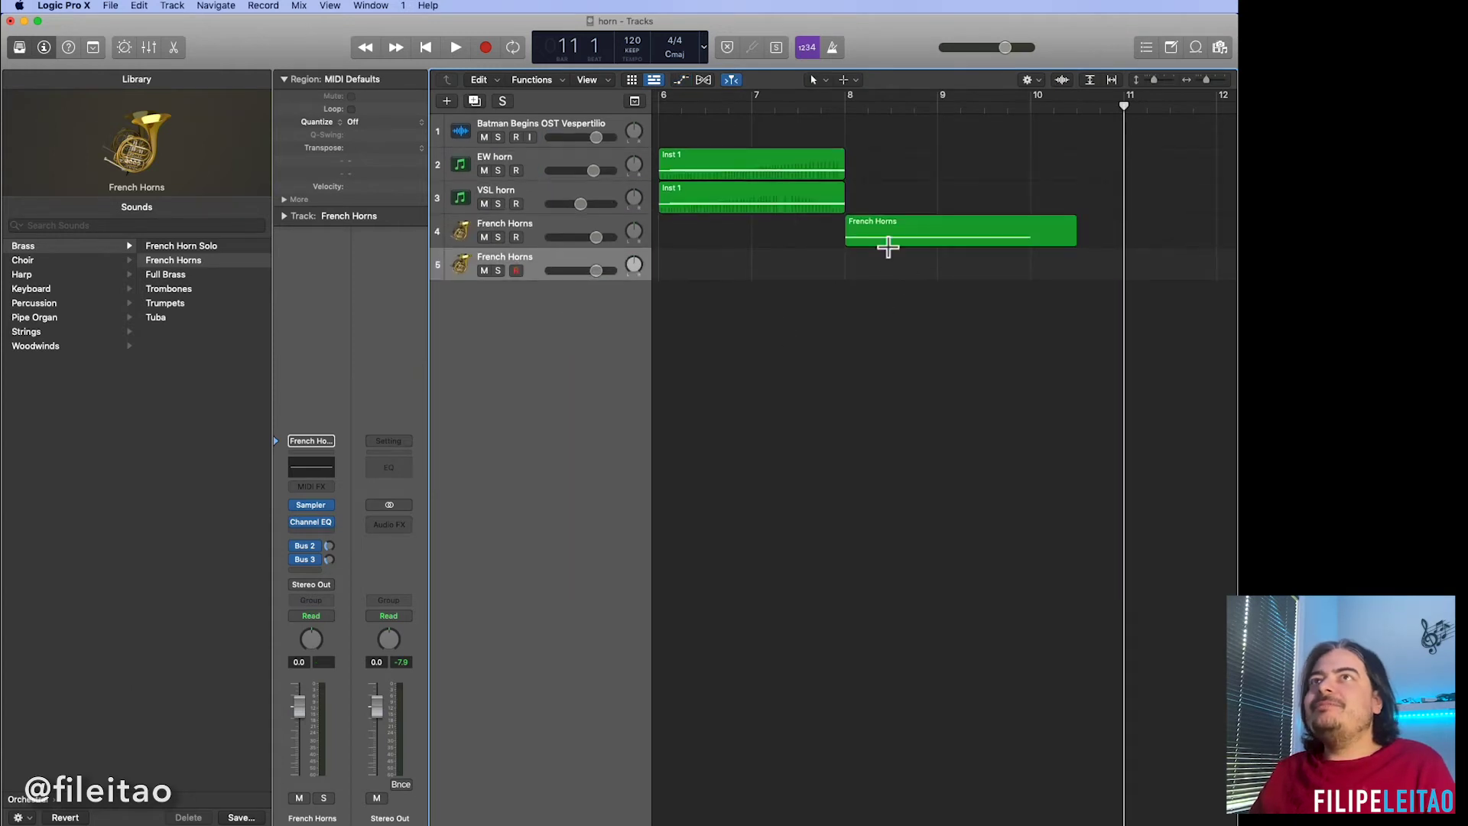
pyautogui.click(902, 230)
pyautogui.moveTo(902, 229); pyautogui.dragTo(900, 262)
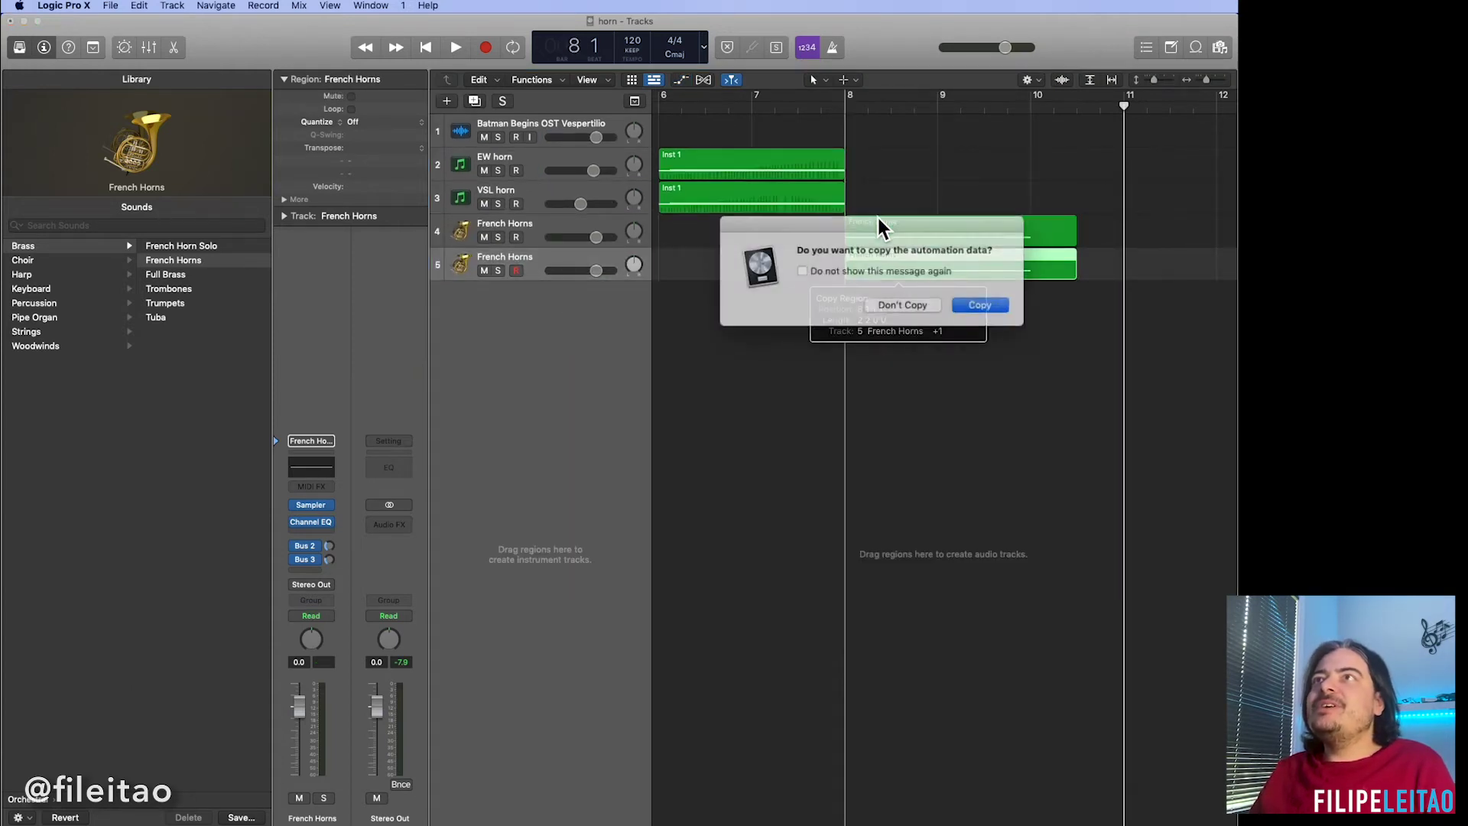
pyautogui.click(954, 304)
# Edit the original French Horns region's note in the Piano Roll, setting its velocity to 23.
pyautogui.doubleClick(892, 234)
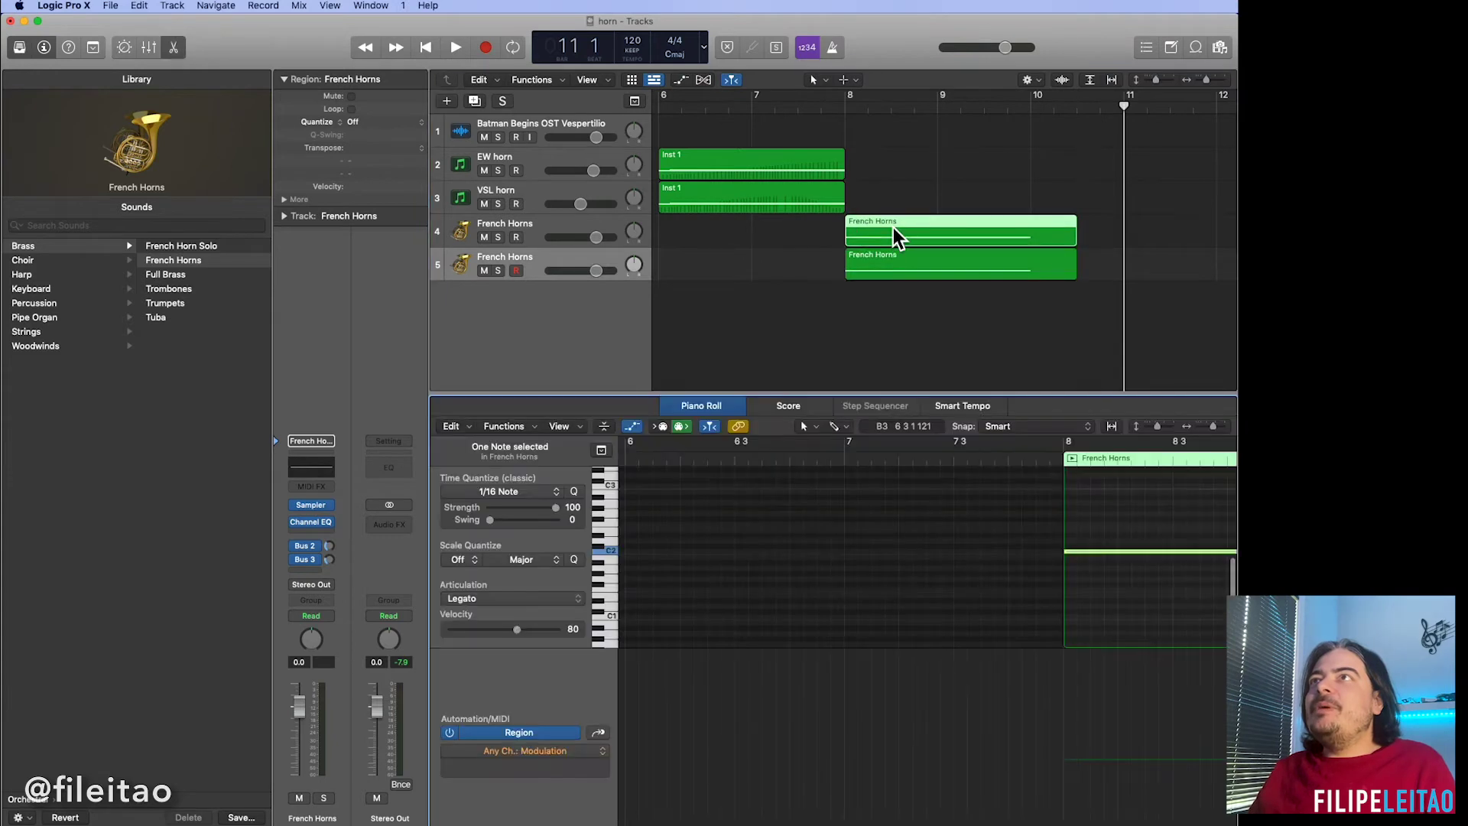
pyautogui.click(984, 556)
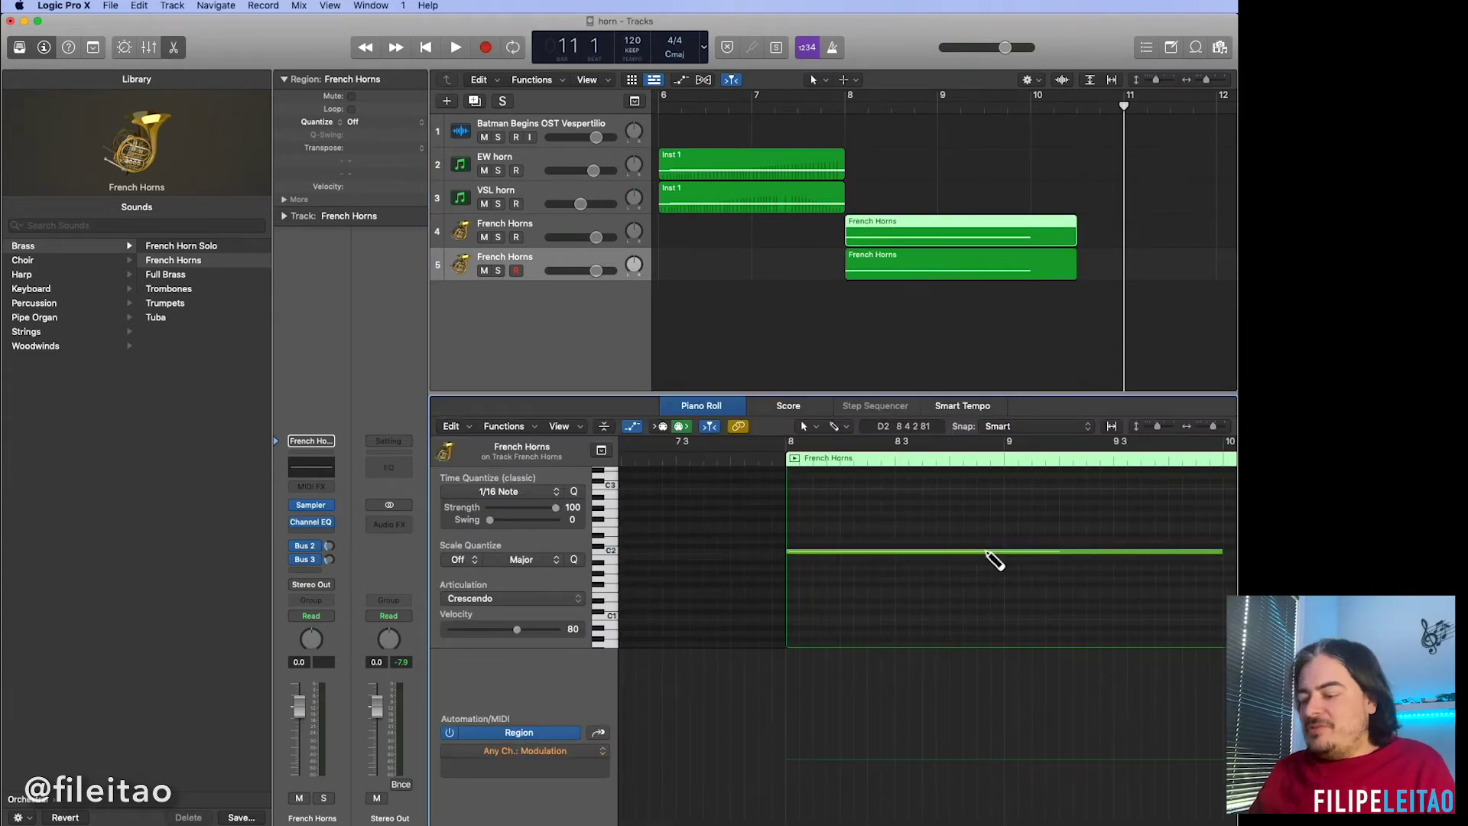
pyautogui.press('super+Left')
pyautogui.moveTo(945, 527); pyautogui.dragTo(987, 587)
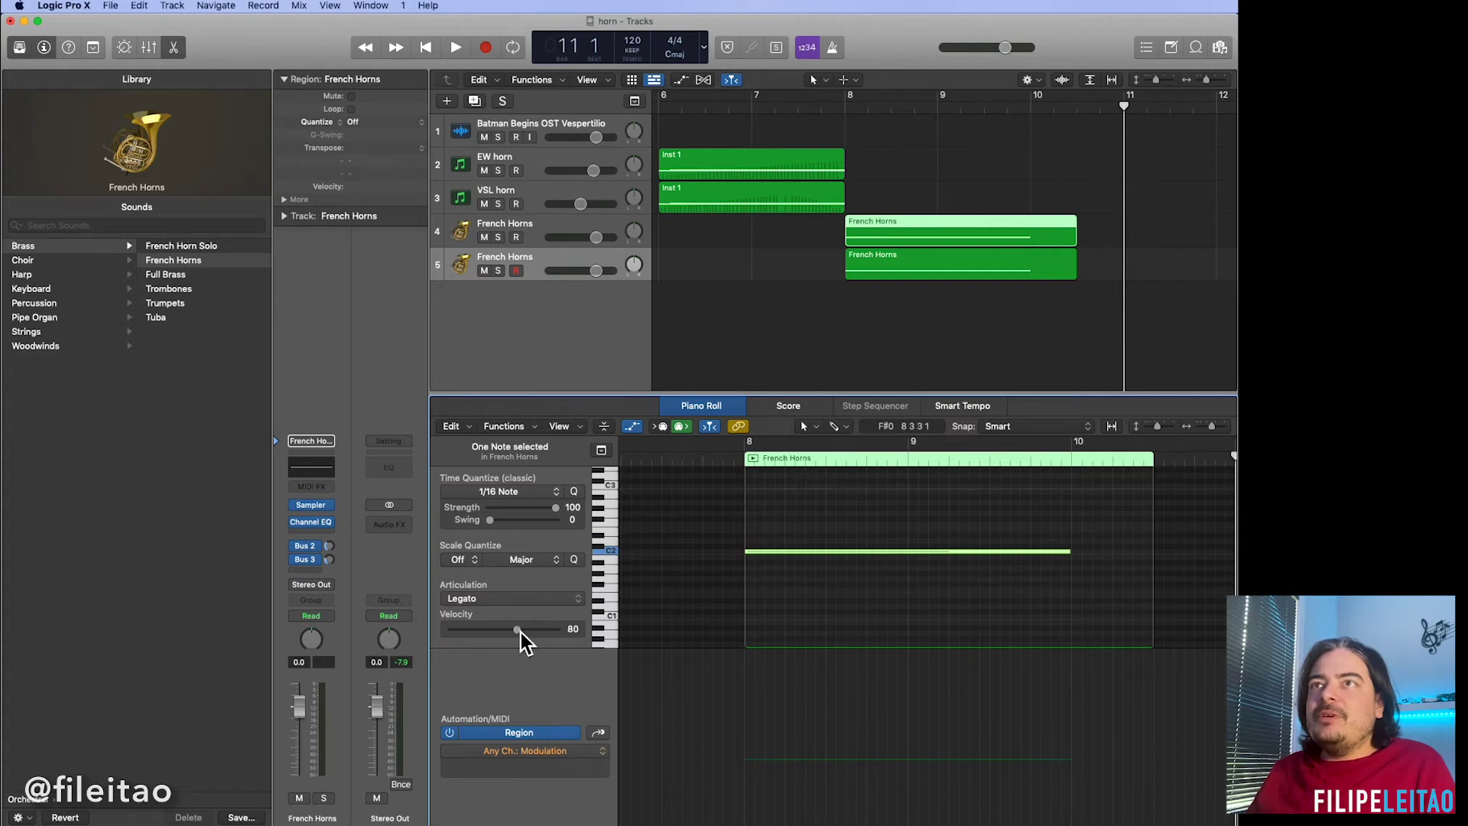
pyautogui.moveTo(517, 631); pyautogui.dragTo(469, 640)
# Solo the original French Horns track and listen to its soft note from bar 8.
pyautogui.click(497, 237)
pyautogui.hotkey('shift', 'space')
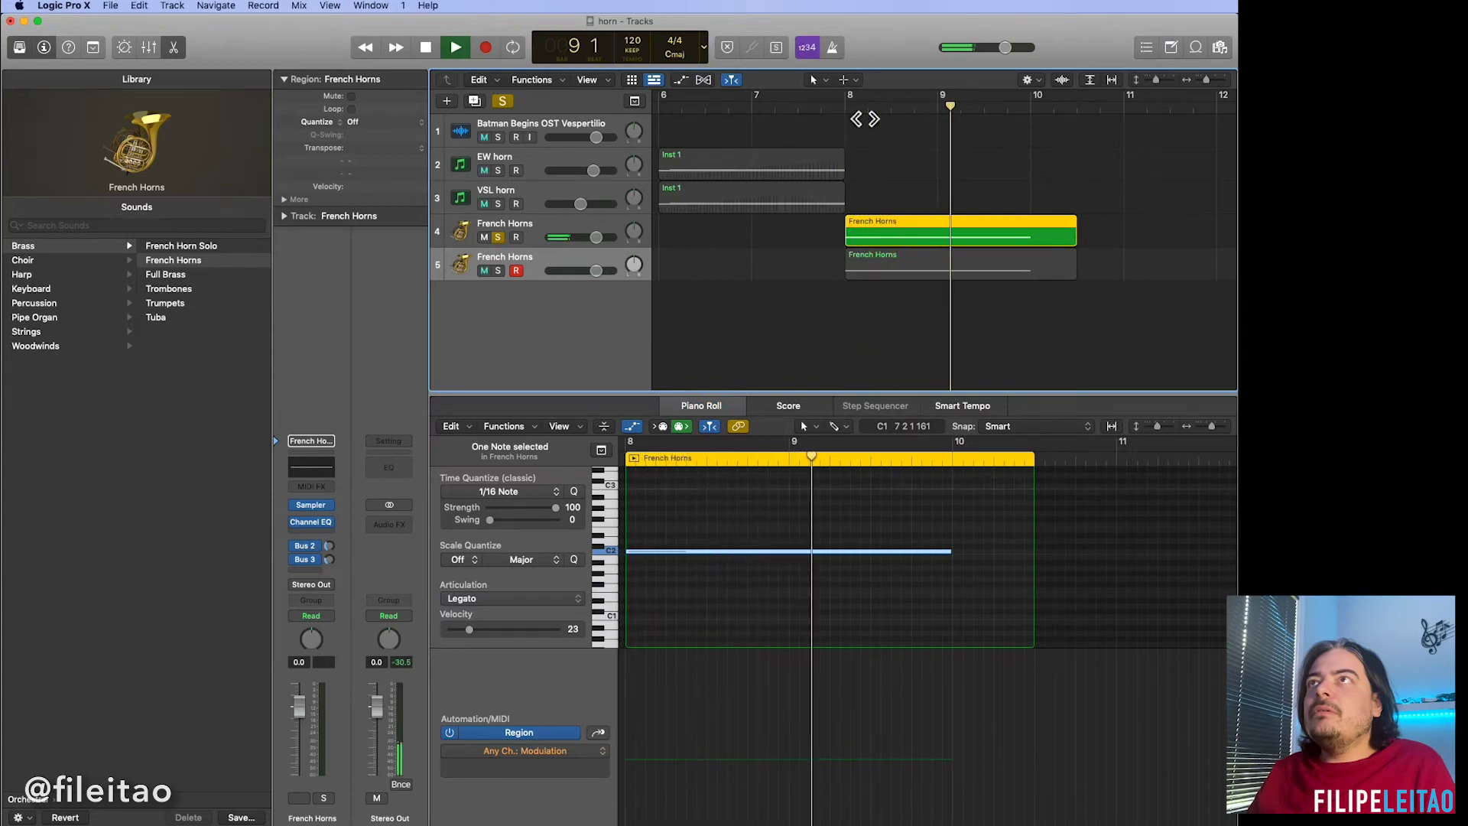
pyautogui.press('space')
# Set the velocity of the note in the duplicated French Horns region to 127.
pyautogui.click(966, 254)
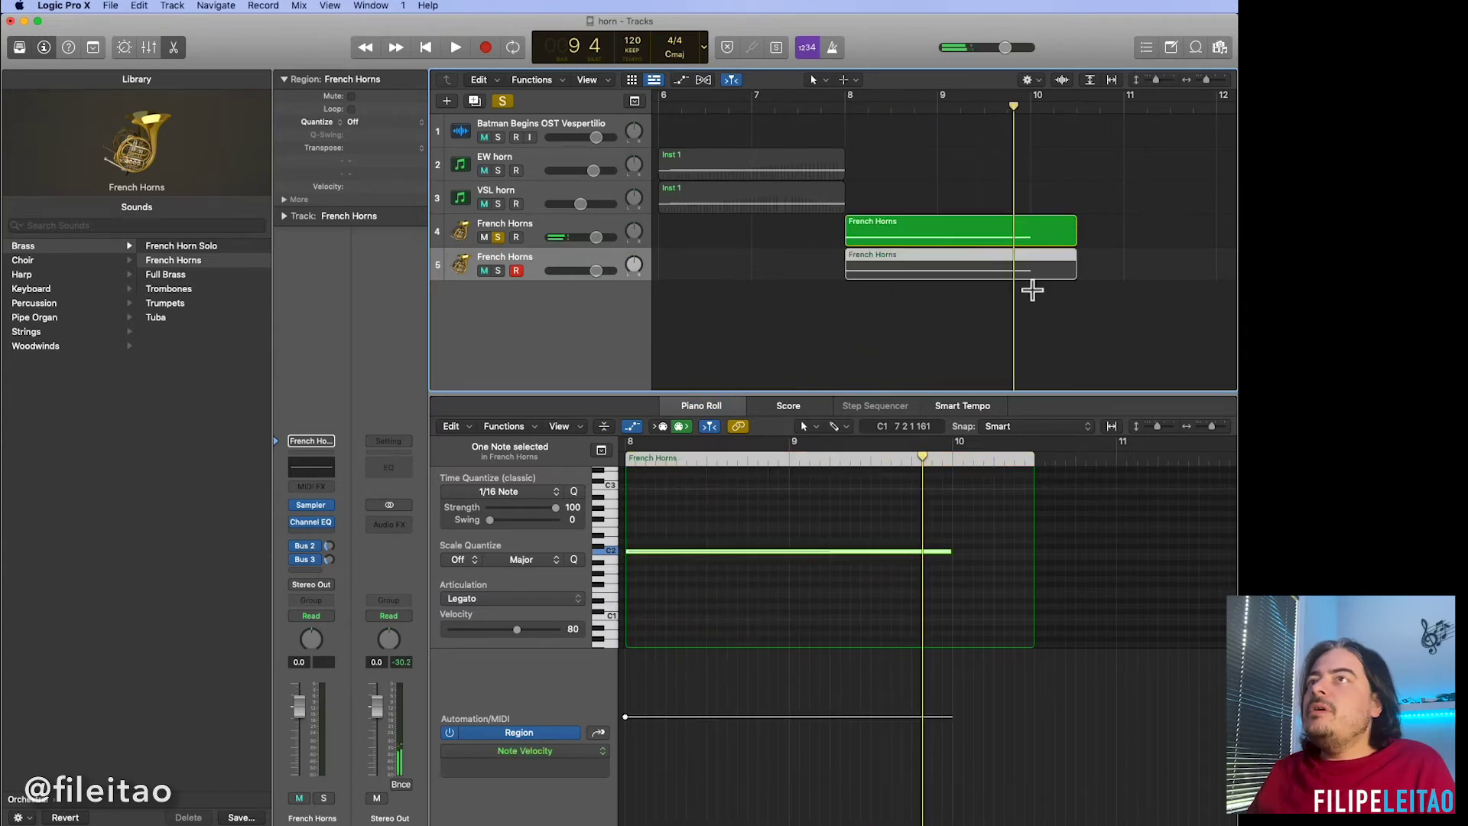
pyautogui.click(728, 529)
pyautogui.moveTo(728, 536); pyautogui.dragTo(777, 594)
pyautogui.moveTo(508, 633); pyautogui.dragTo(567, 631)
# Solo only the duplicated French Horns track and listen to its loud note.
pyautogui.click(498, 271)
pyautogui.click(498, 237)
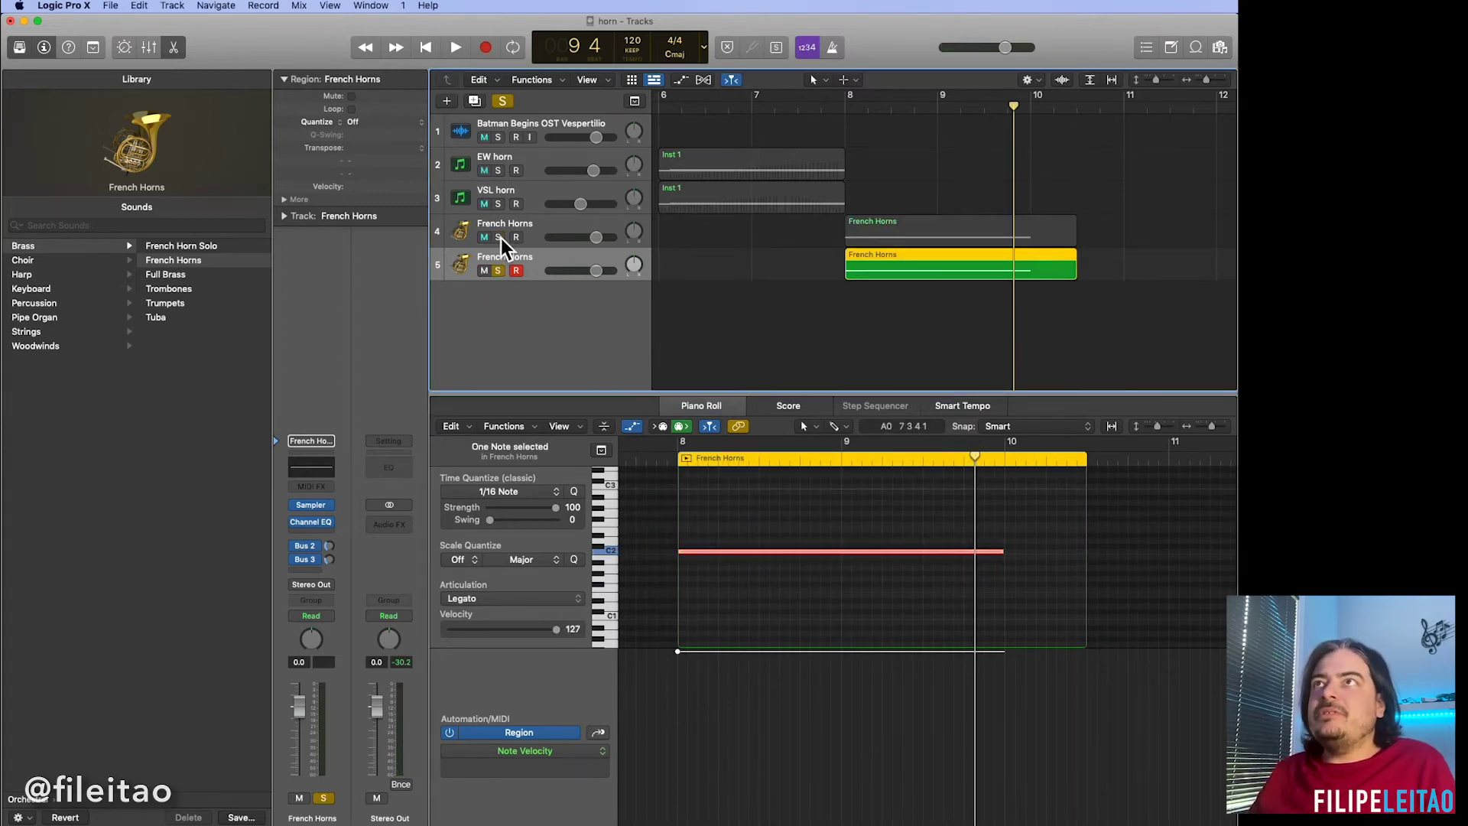
pyautogui.press('space')
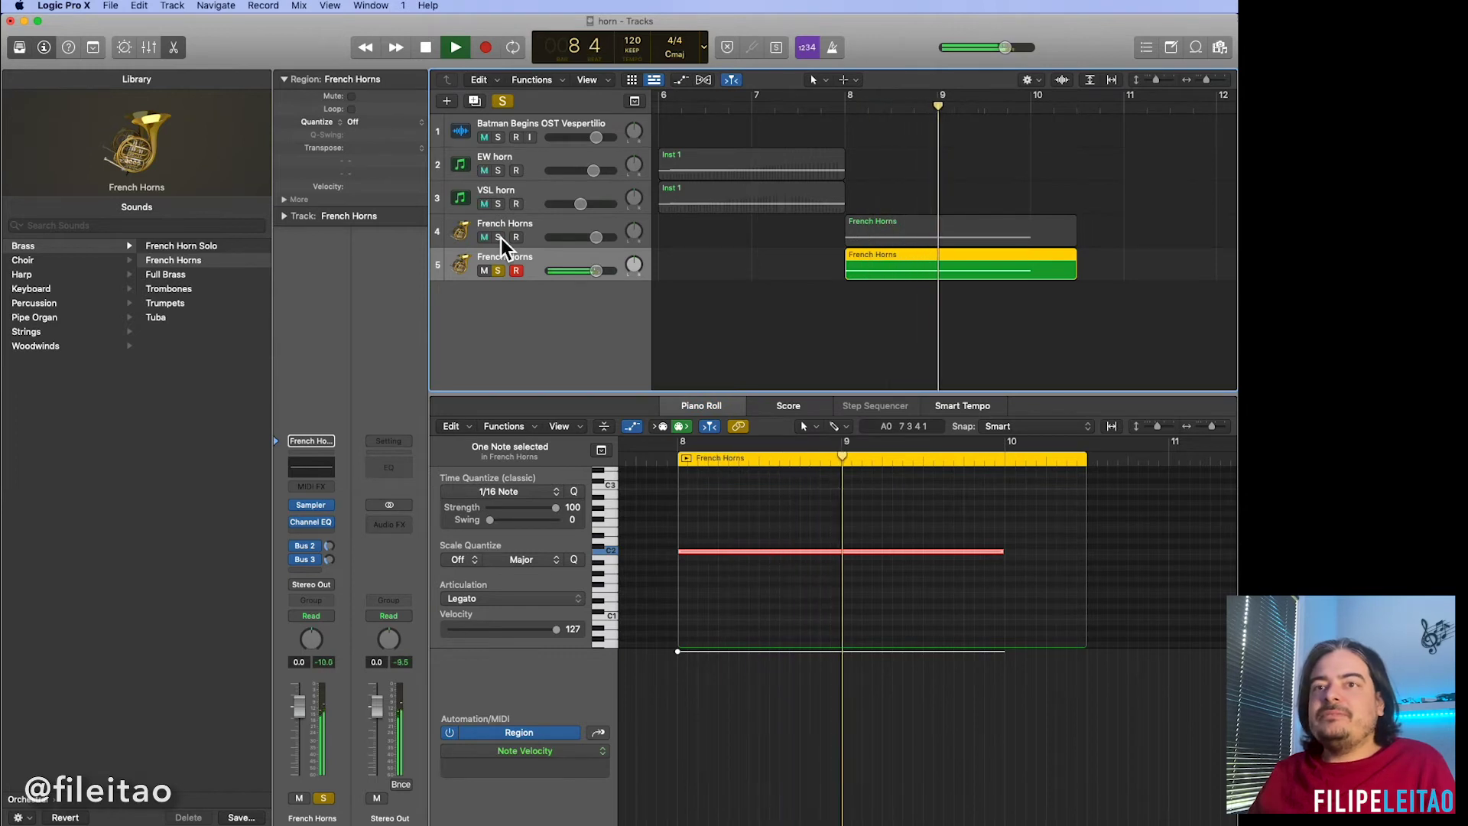
pyautogui.press('space')
# Shorten the notes in both French Horns regions so they end at bar 9.
pyautogui.click(1005, 562)
pyautogui.moveTo(1003, 563); pyautogui.dragTo(856, 570)
pyautogui.click(990, 229)
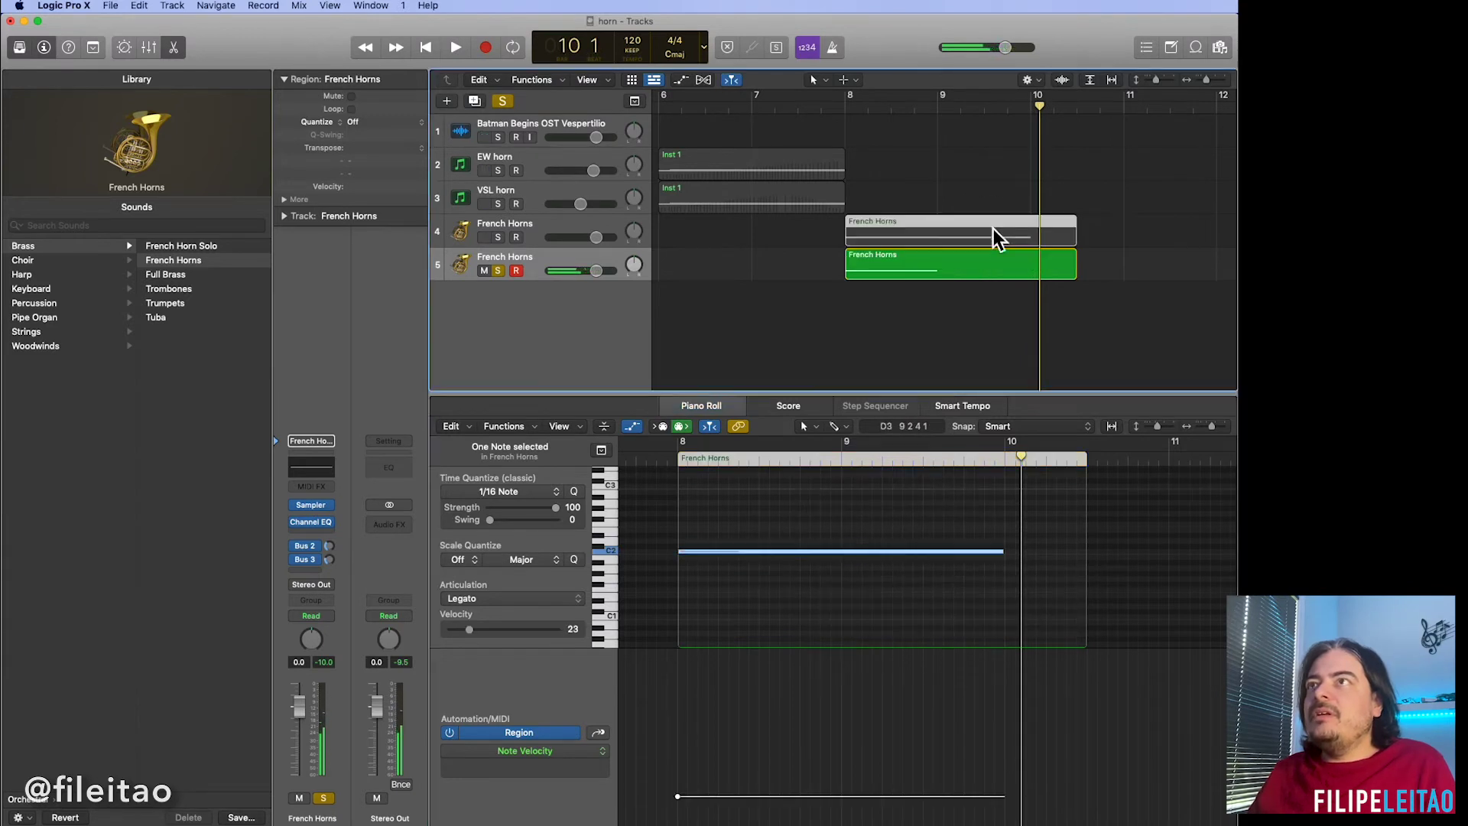
pyautogui.moveTo(1017, 562); pyautogui.dragTo(841, 569)
# Unsolo the duplicated French Horns track, close the Piano Roll and show automation in the arrangement.
pyautogui.click(501, 277)
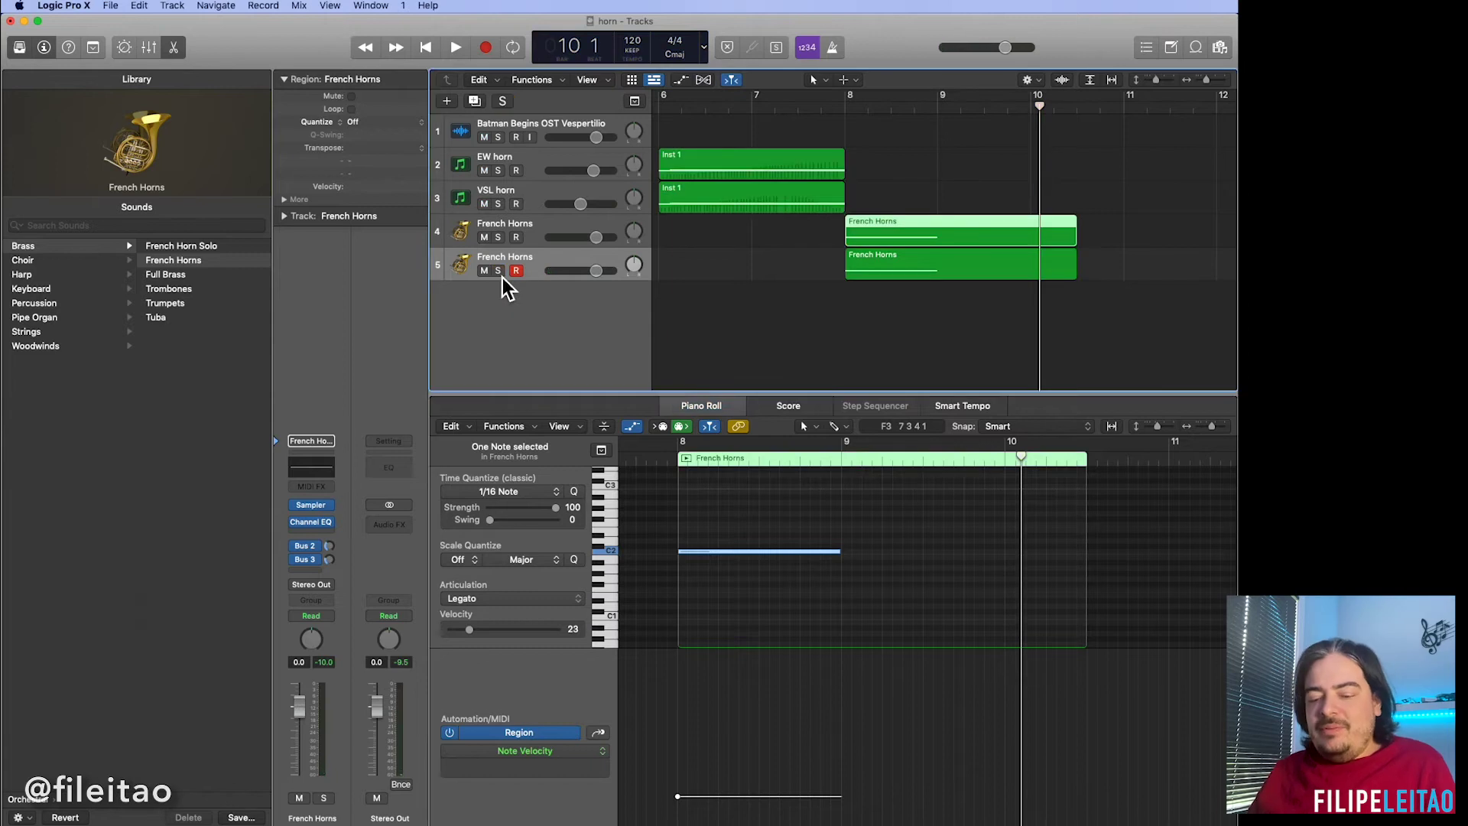
pyautogui.press('e')
pyautogui.press('a')
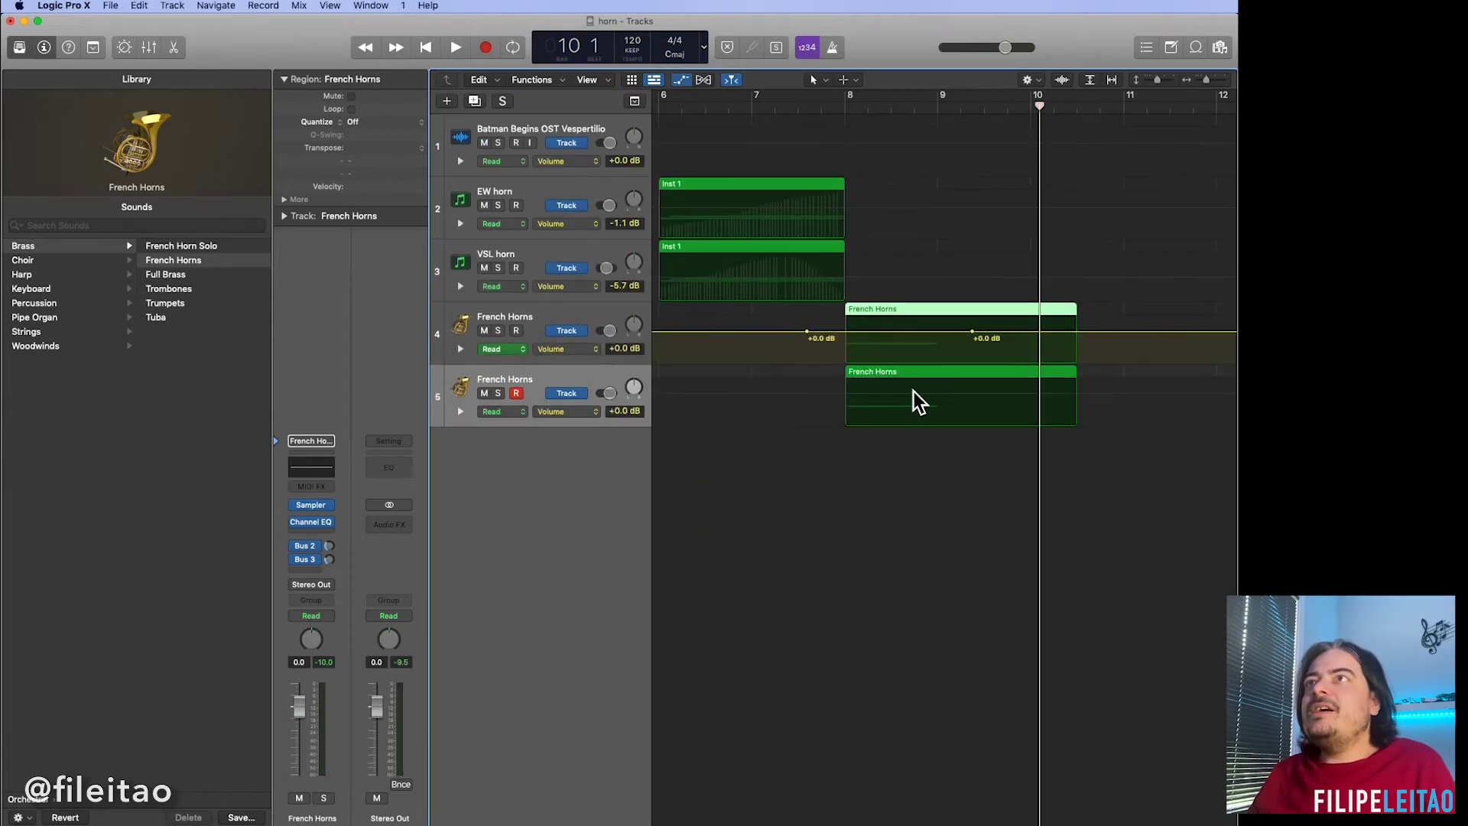
# Draw a volume ramp on the duplicated French Horns track, rising from silence at bar 8 to +0.0 dB near bar 9.
pyautogui.click(934, 396)
pyautogui.click(932, 395)
pyautogui.click(831, 395)
pyautogui.moveTo(847, 396); pyautogui.dragTo(843, 434)
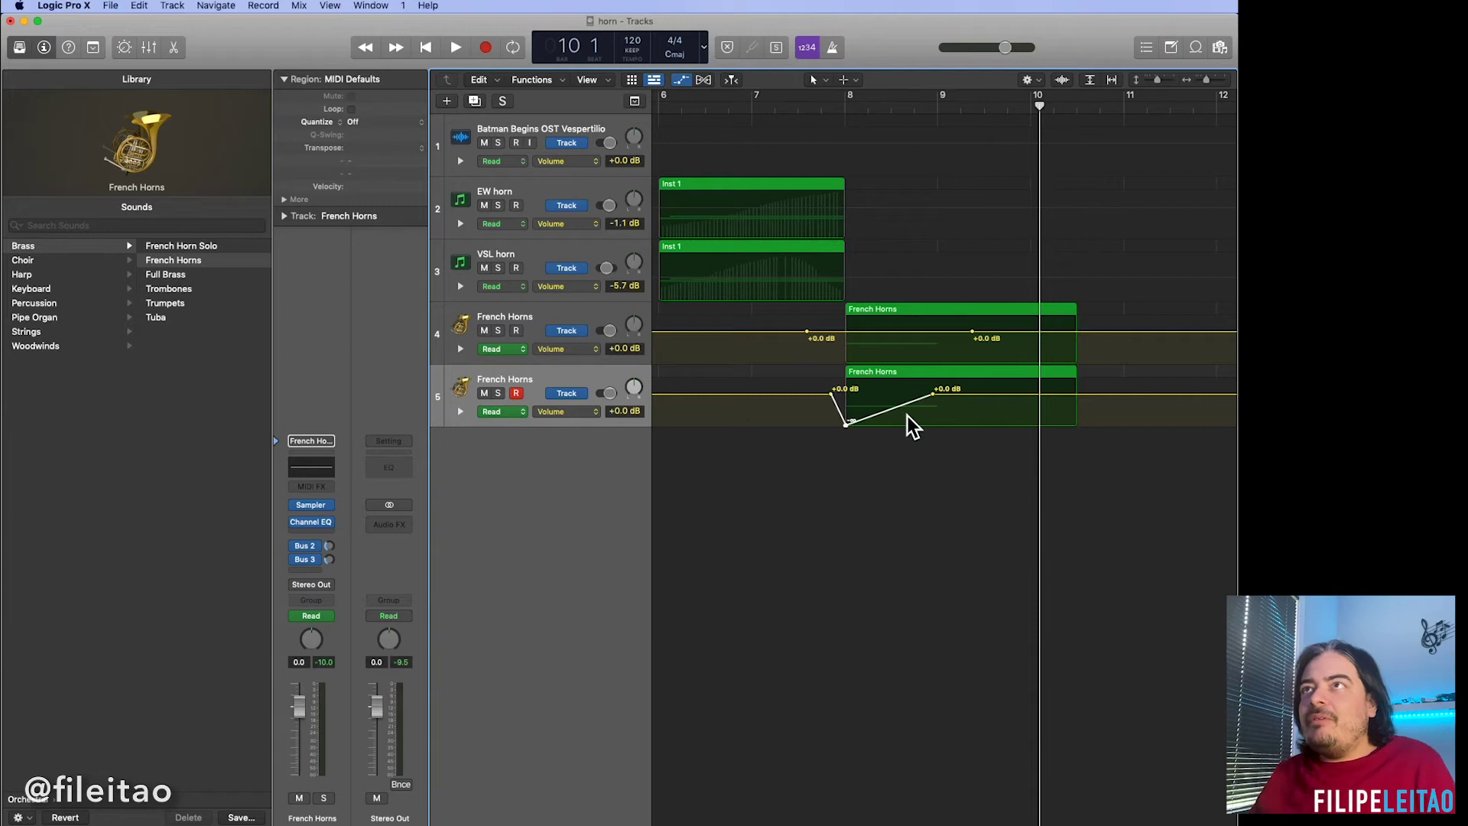
# Play the two layered French Horns tracks from bar 8 to hear the crescendo.
pyautogui.click(845, 107)
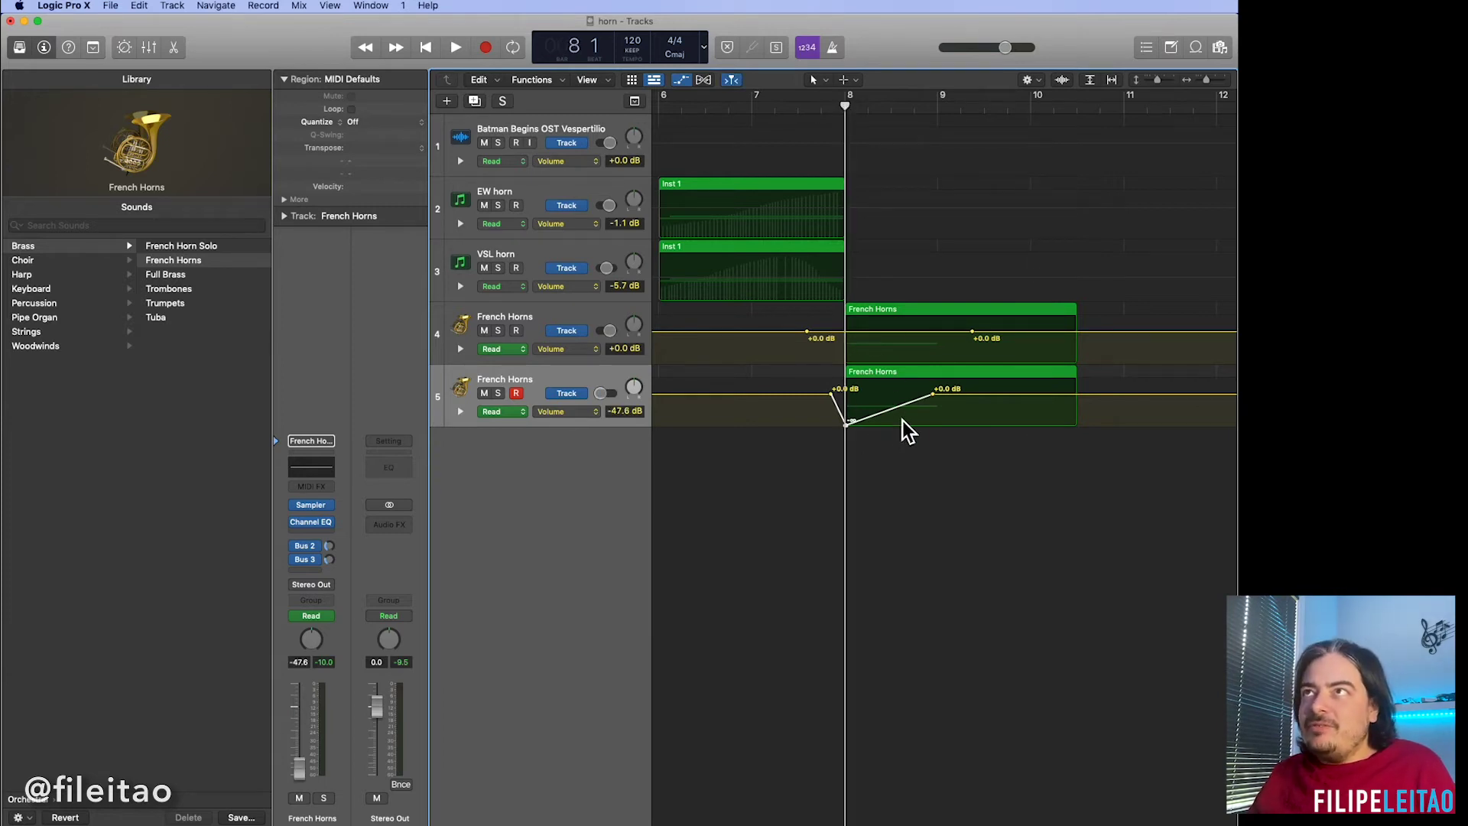
pyautogui.press('space')
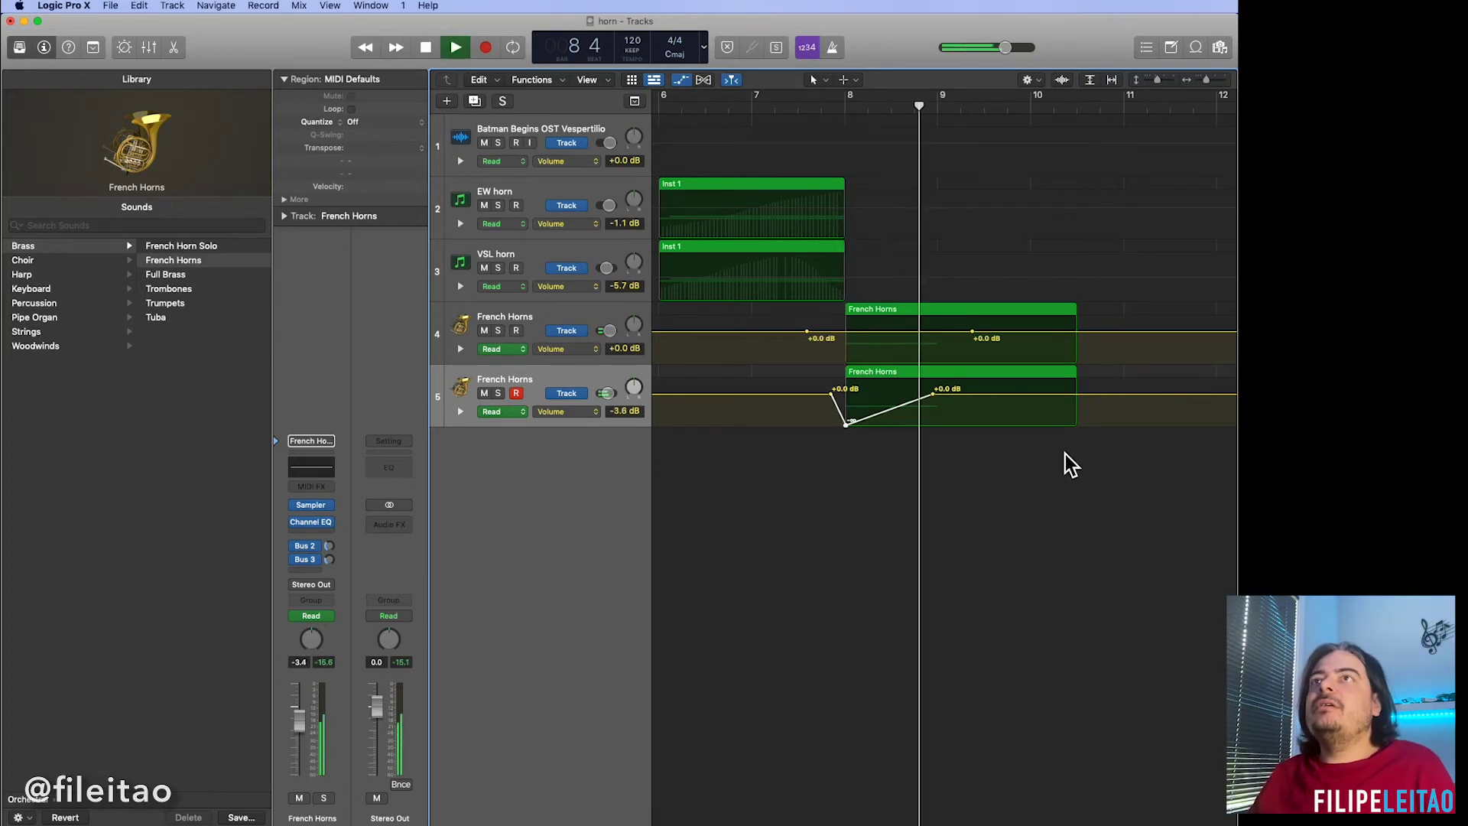
pyautogui.press('space')
# Play the EW and VSL horn regions from bar 6 for comparison.
pyautogui.hscroll(-3, 1065, 454)
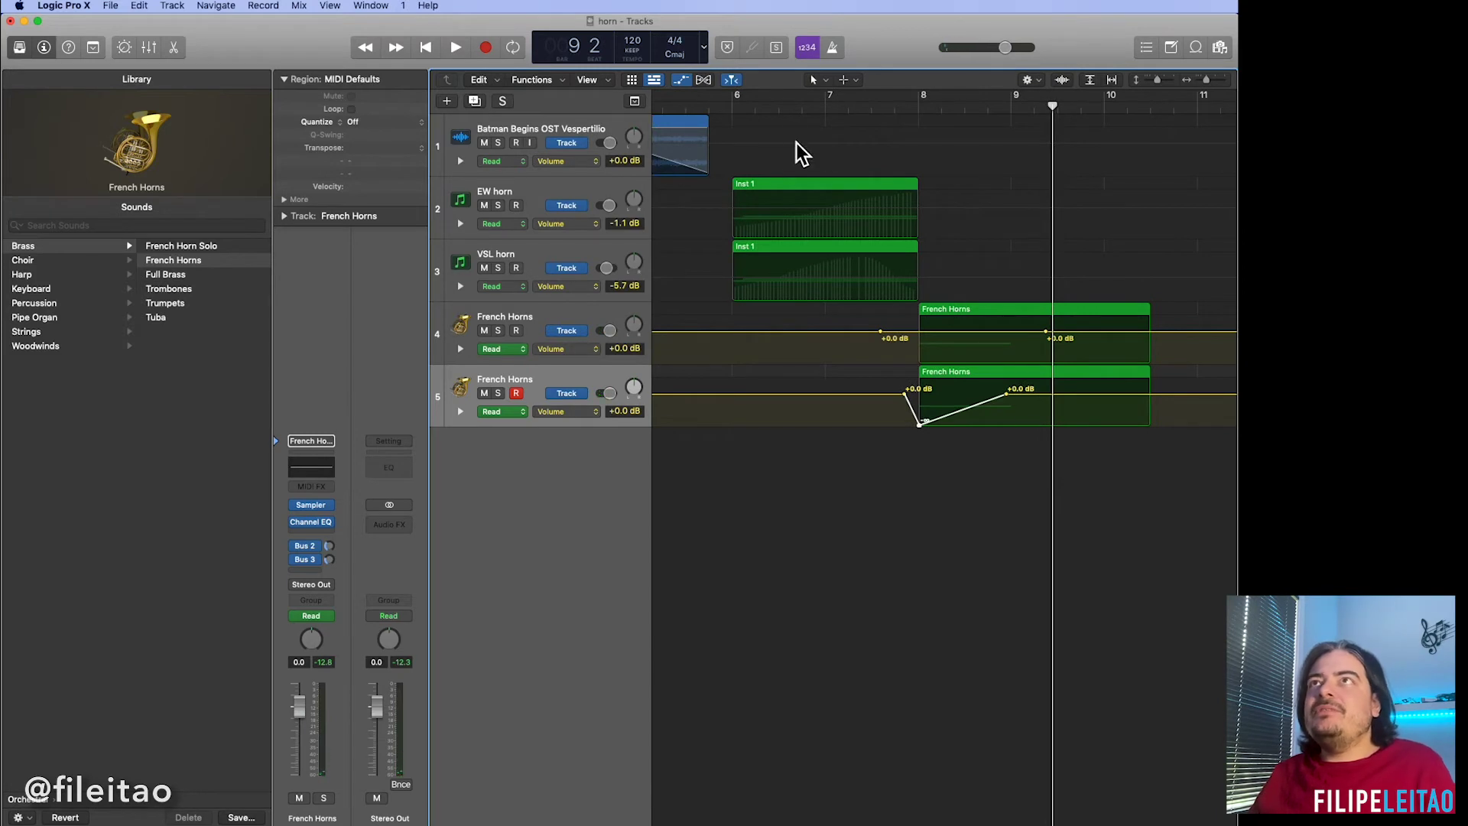
pyautogui.click(745, 111)
pyautogui.press('space')
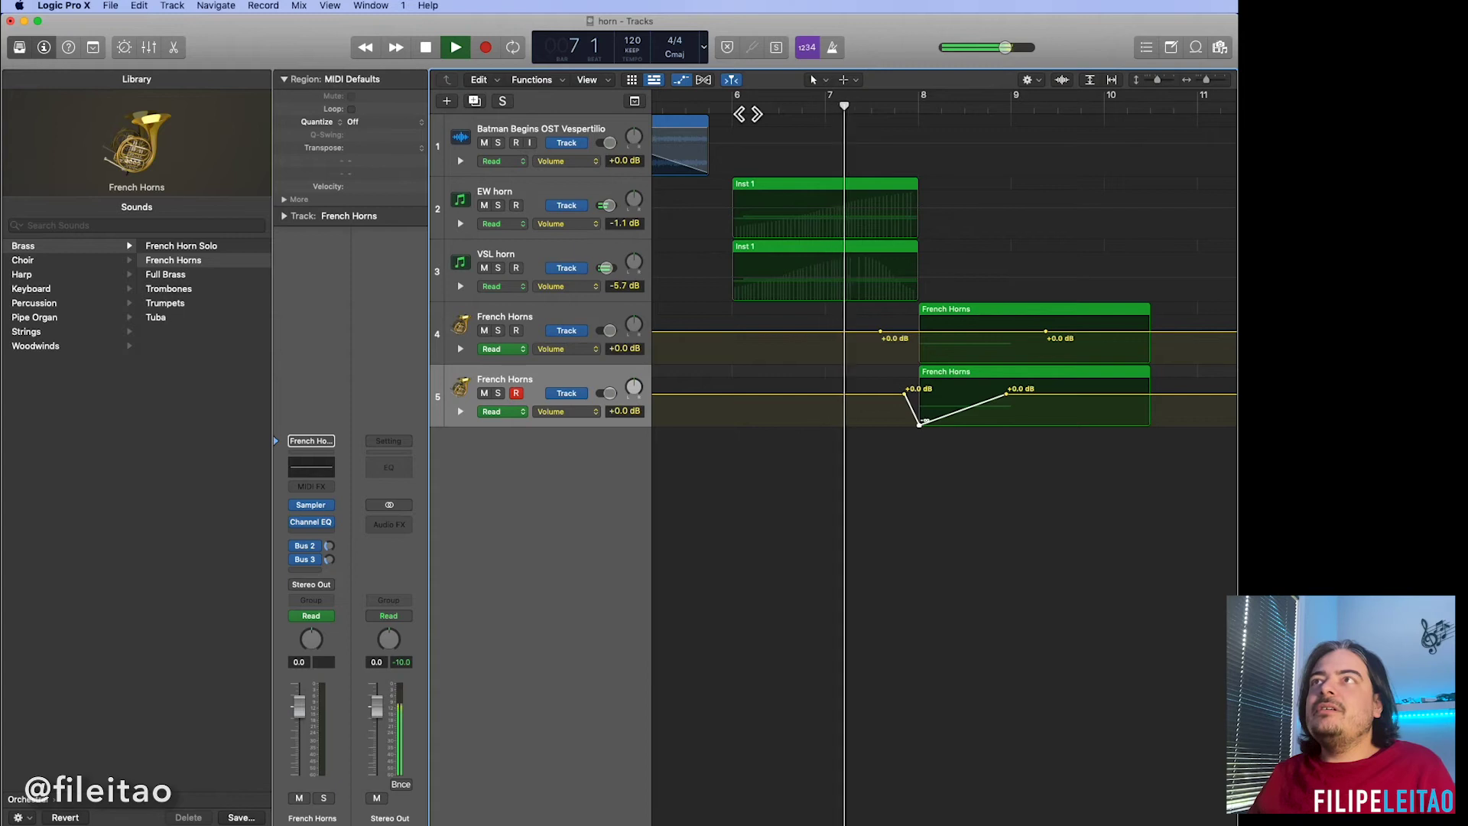
pyautogui.press('space')
# Replace both French Horns regions with copies of the EW horn region at bar 8, without copying the automation data.
pyautogui.click(973, 321)
pyautogui.press('Delete')
pyautogui.click(906, 302)
pyautogui.click(894, 296)
pyautogui.moveTo(783, 191); pyautogui.dragTo(962, 394)
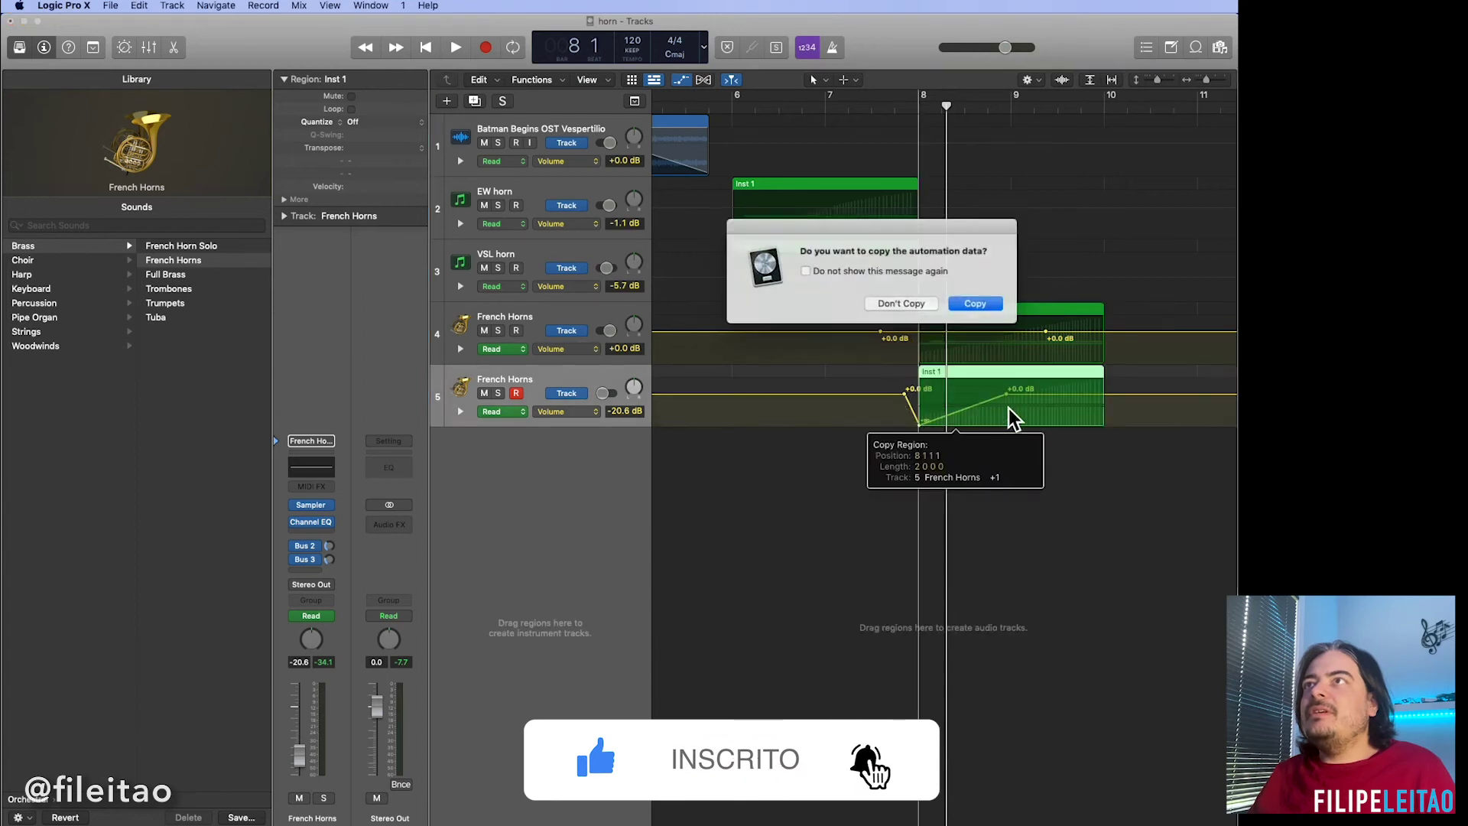
pyautogui.click(902, 303)
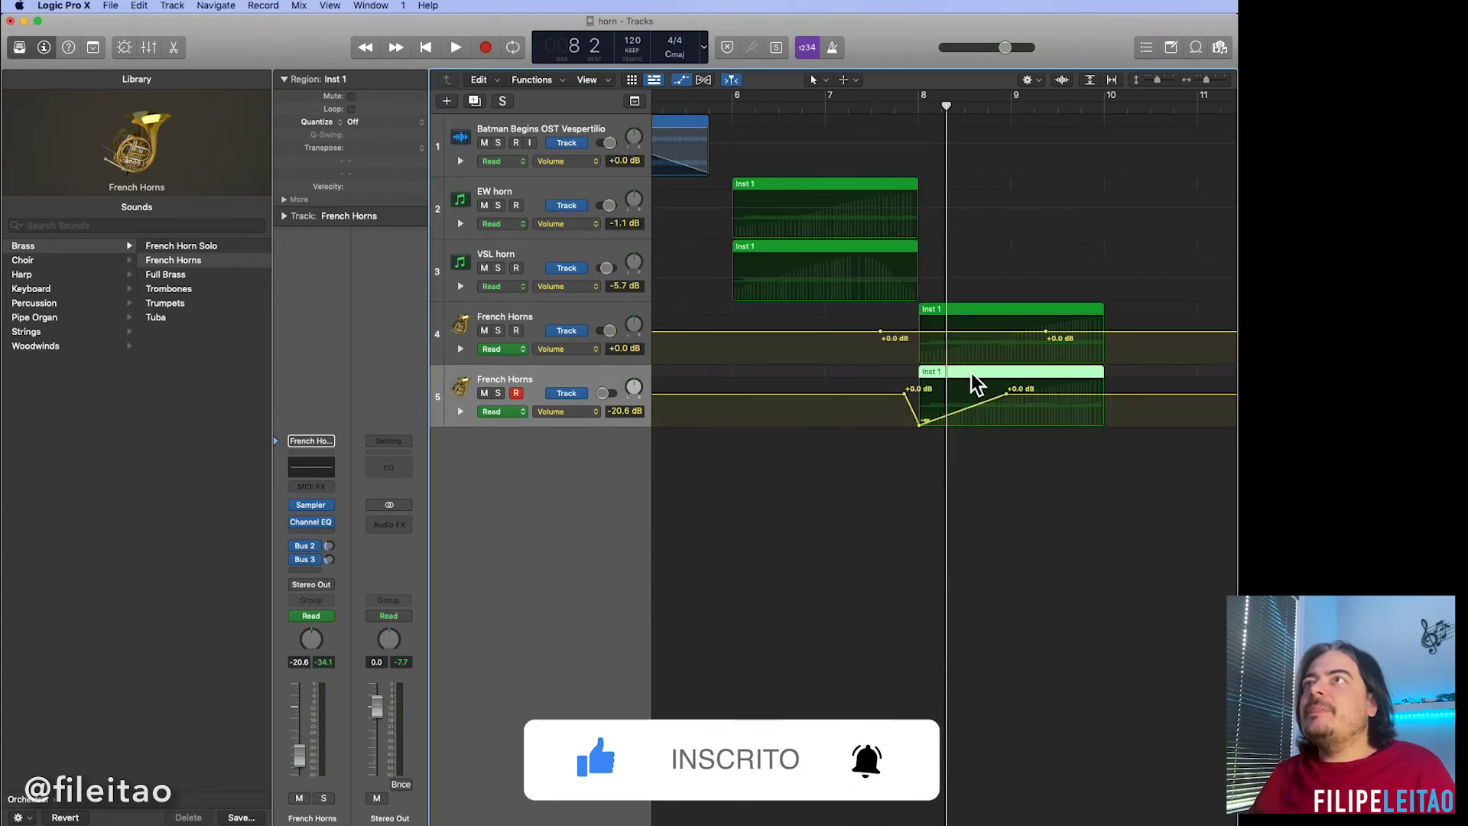
# Set the velocity of both notes in the duplicated French Horns track's new region to 127.
pyautogui.doubleClick(971, 383)
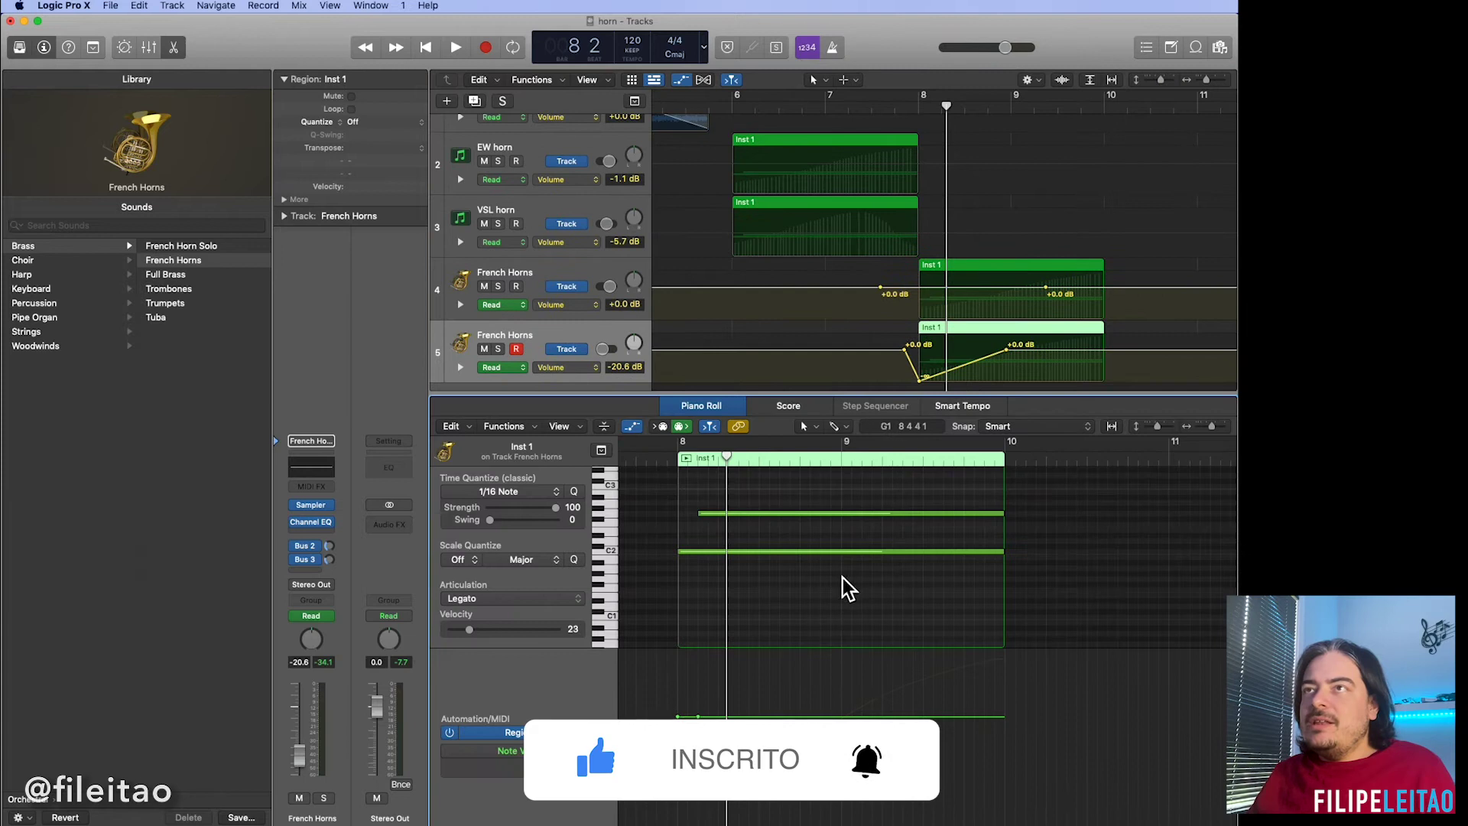
pyautogui.moveTo(764, 621); pyautogui.dragTo(819, 462)
pyautogui.moveTo(520, 630); pyautogui.dragTo(692, 641)
# Set the velocity of both notes in the original French Horns track's region to 24.
pyautogui.click(982, 275)
pyautogui.moveTo(741, 522); pyautogui.dragTo(786, 607)
pyautogui.click(517, 630)
pyautogui.moveTo(517, 630); pyautogui.dragTo(470, 630)
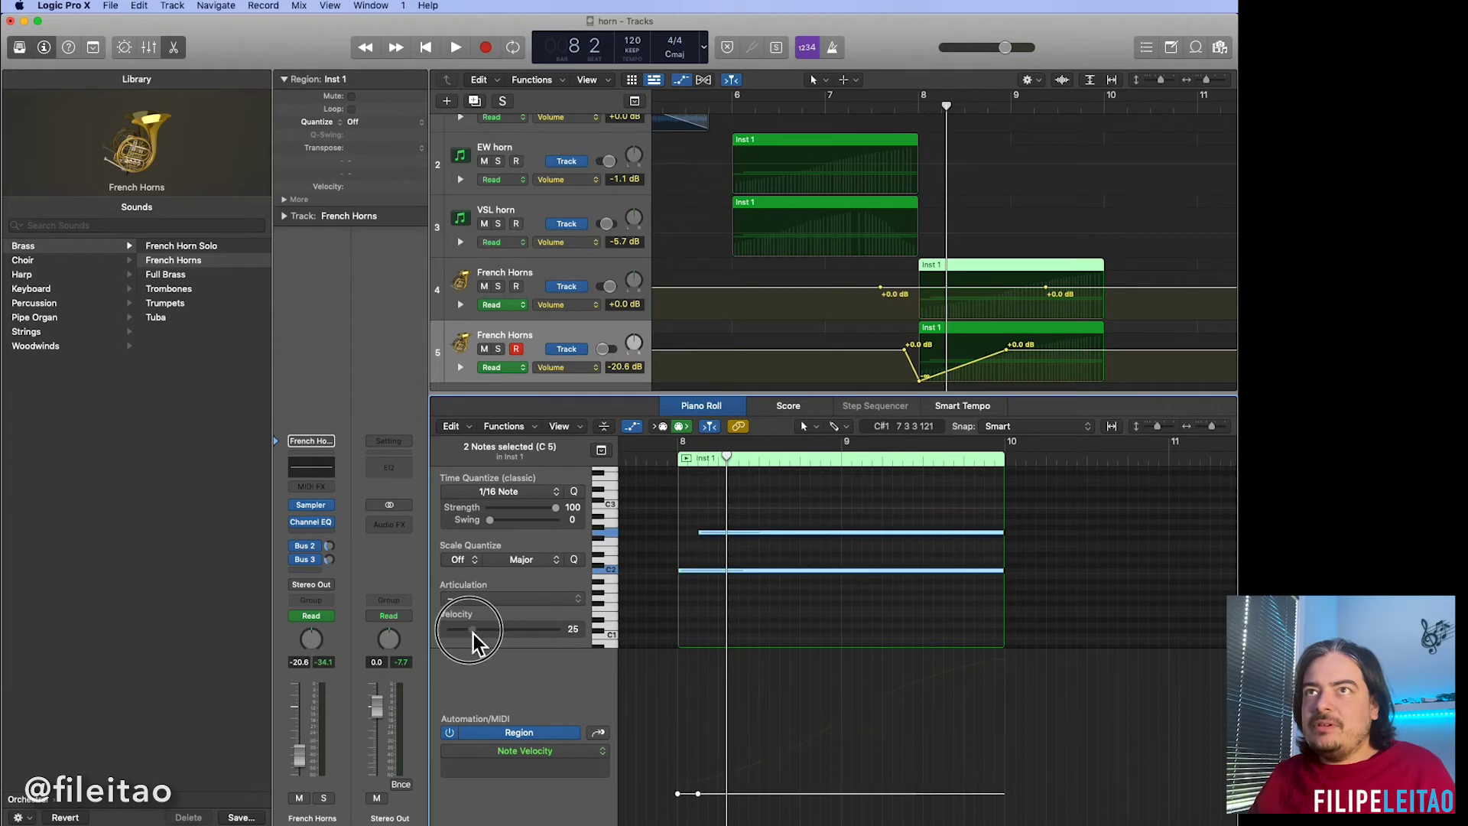
# Play both French Horns tracks with the copied two-note regions.
pyautogui.press('space')
pyautogui.click(930, 121)
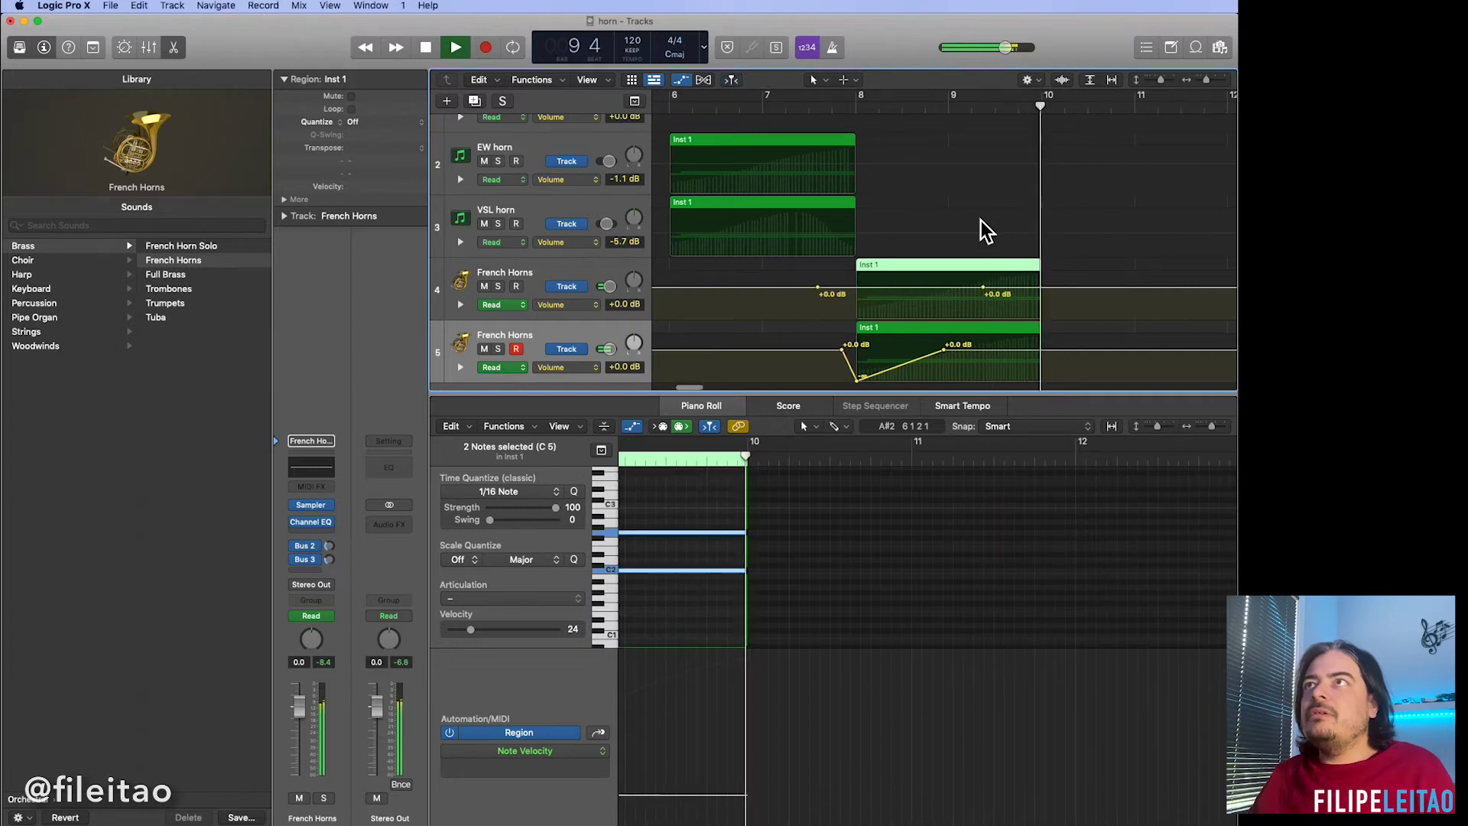
pyautogui.press('space')
# Extend the volume ramp so it reaches +0.0 dB at the region's end near bar 10, and return the playhead to bar 8.
pyautogui.moveTo(945, 348); pyautogui.dragTo(1040, 353)
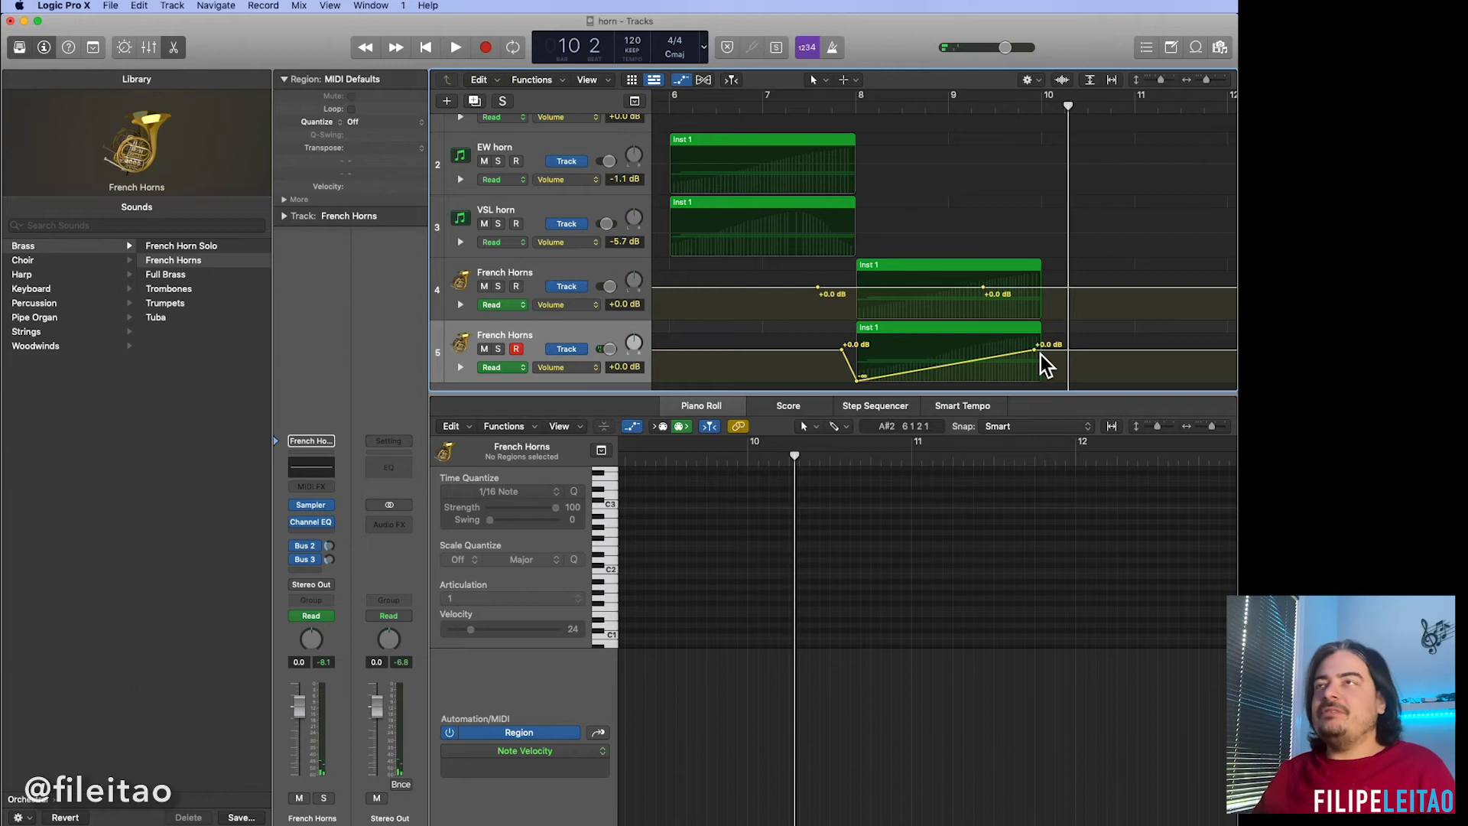
pyautogui.click(859, 107)
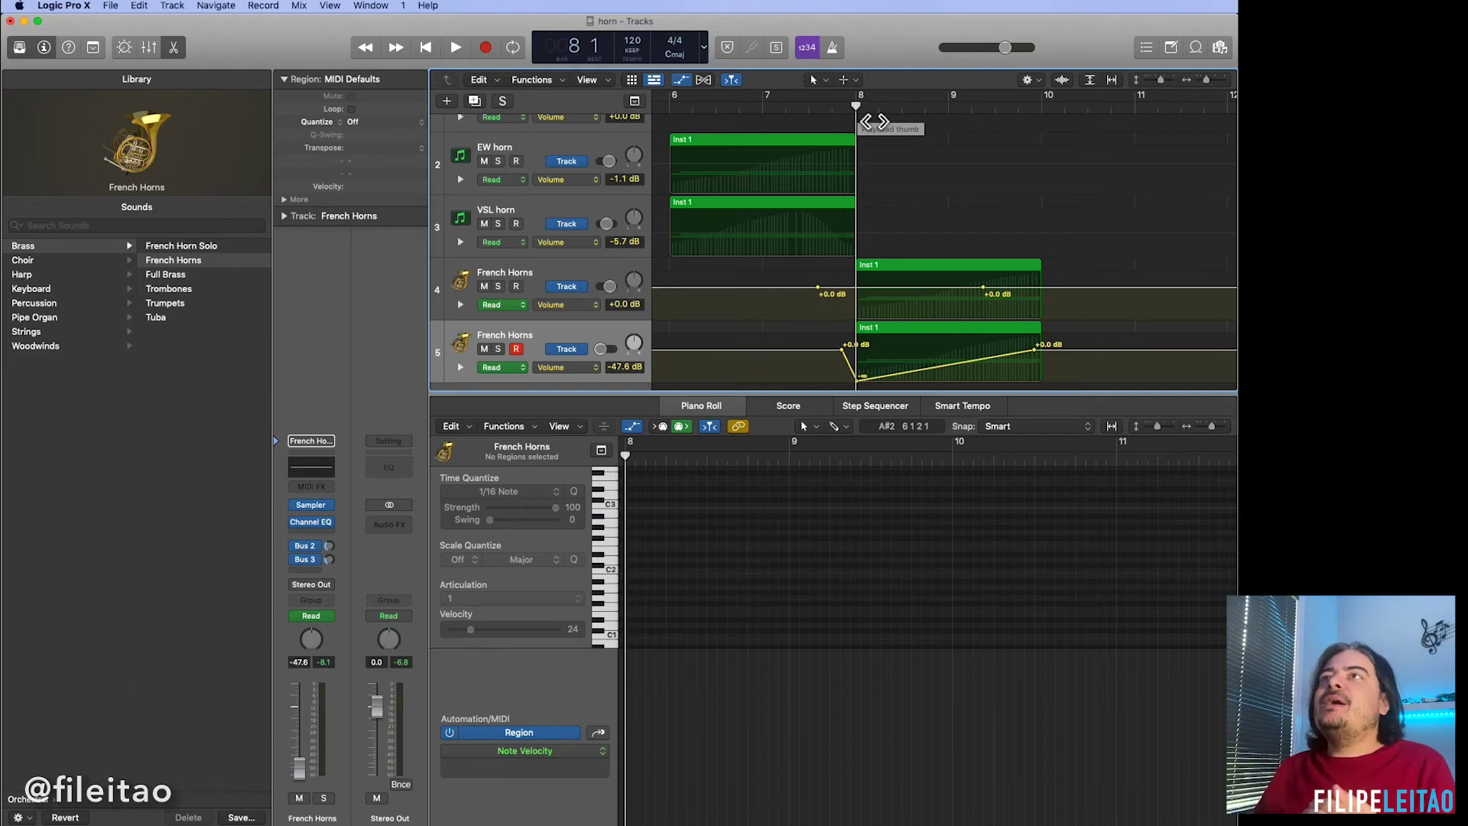
# Compare the note velocities of the soft and loud French Horns regions in the Piano Roll.
pyautogui.click(901, 270)
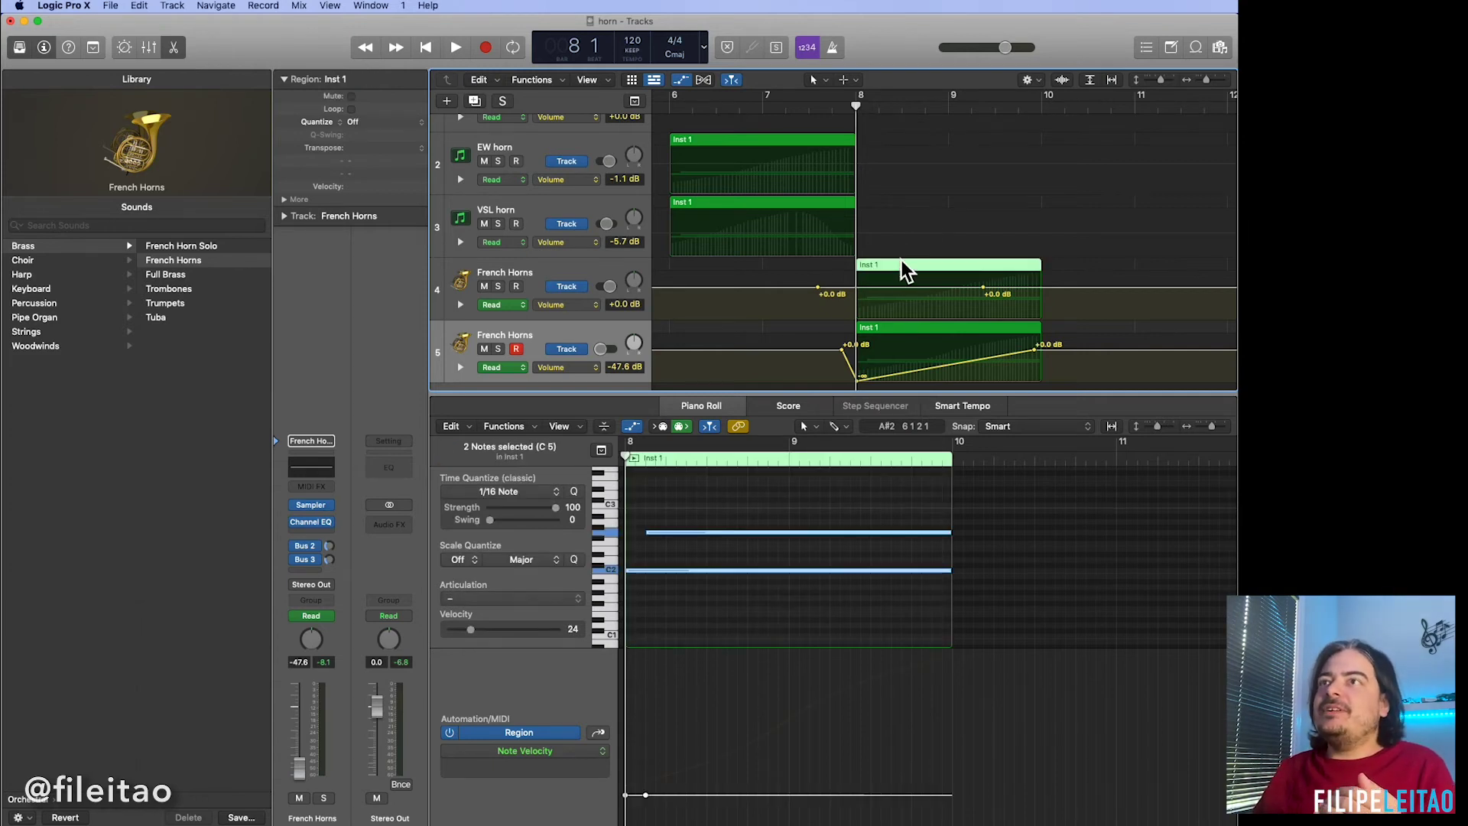
pyautogui.click(825, 607)
pyautogui.press('super+a')
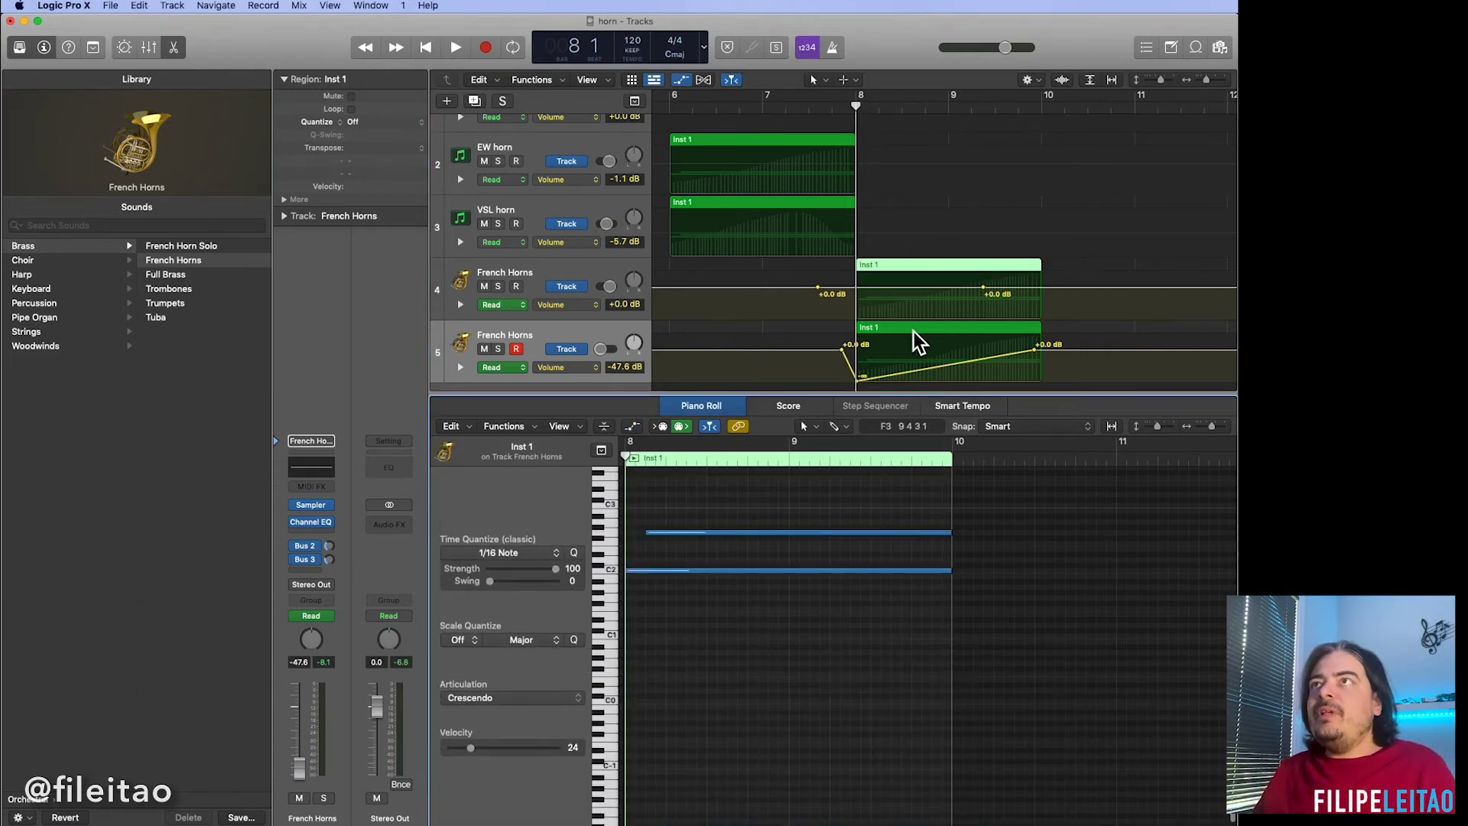
pyautogui.click(915, 332)
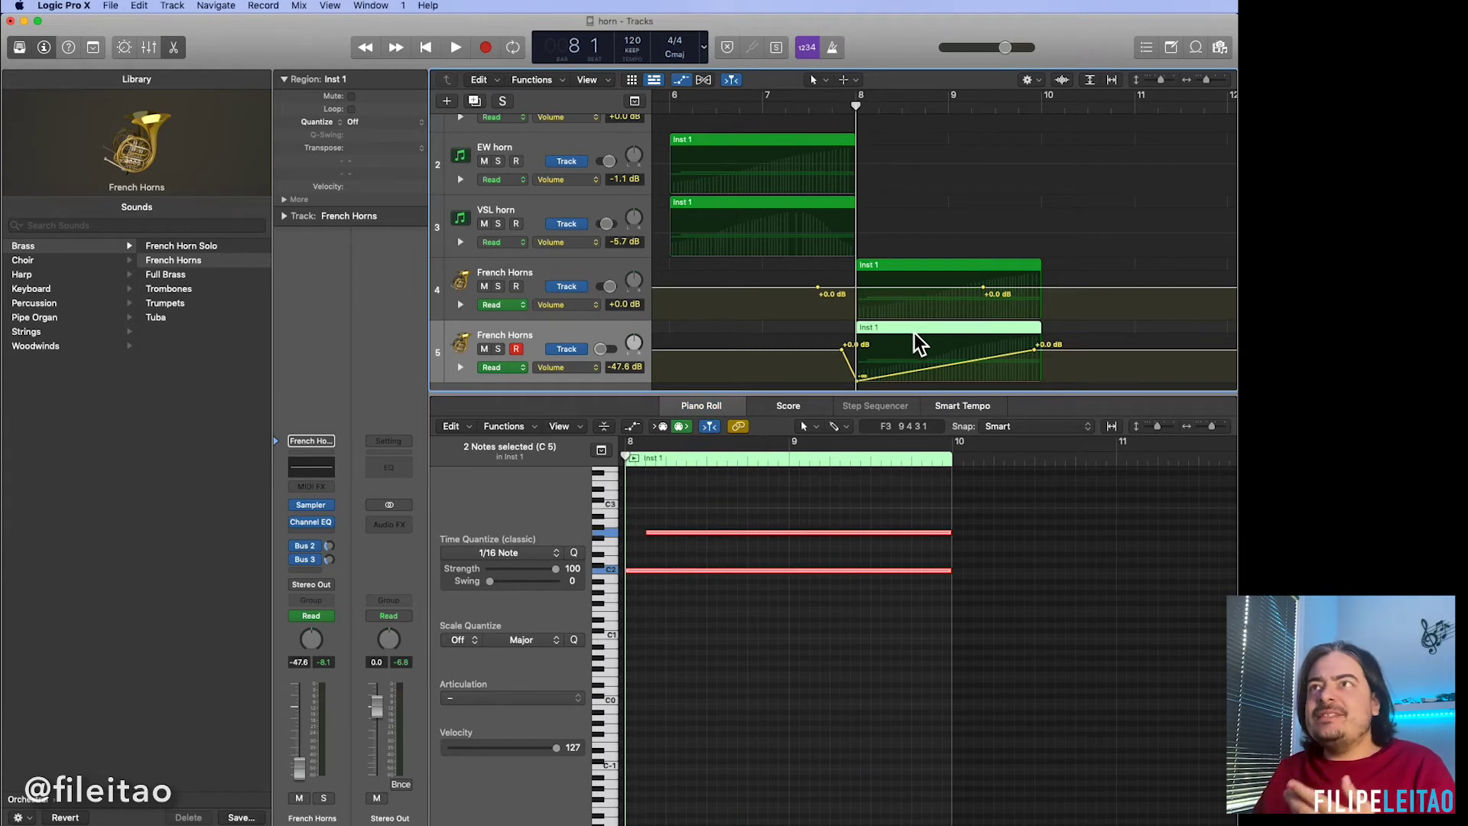
pyautogui.click(714, 512)
pyautogui.press('super+a')
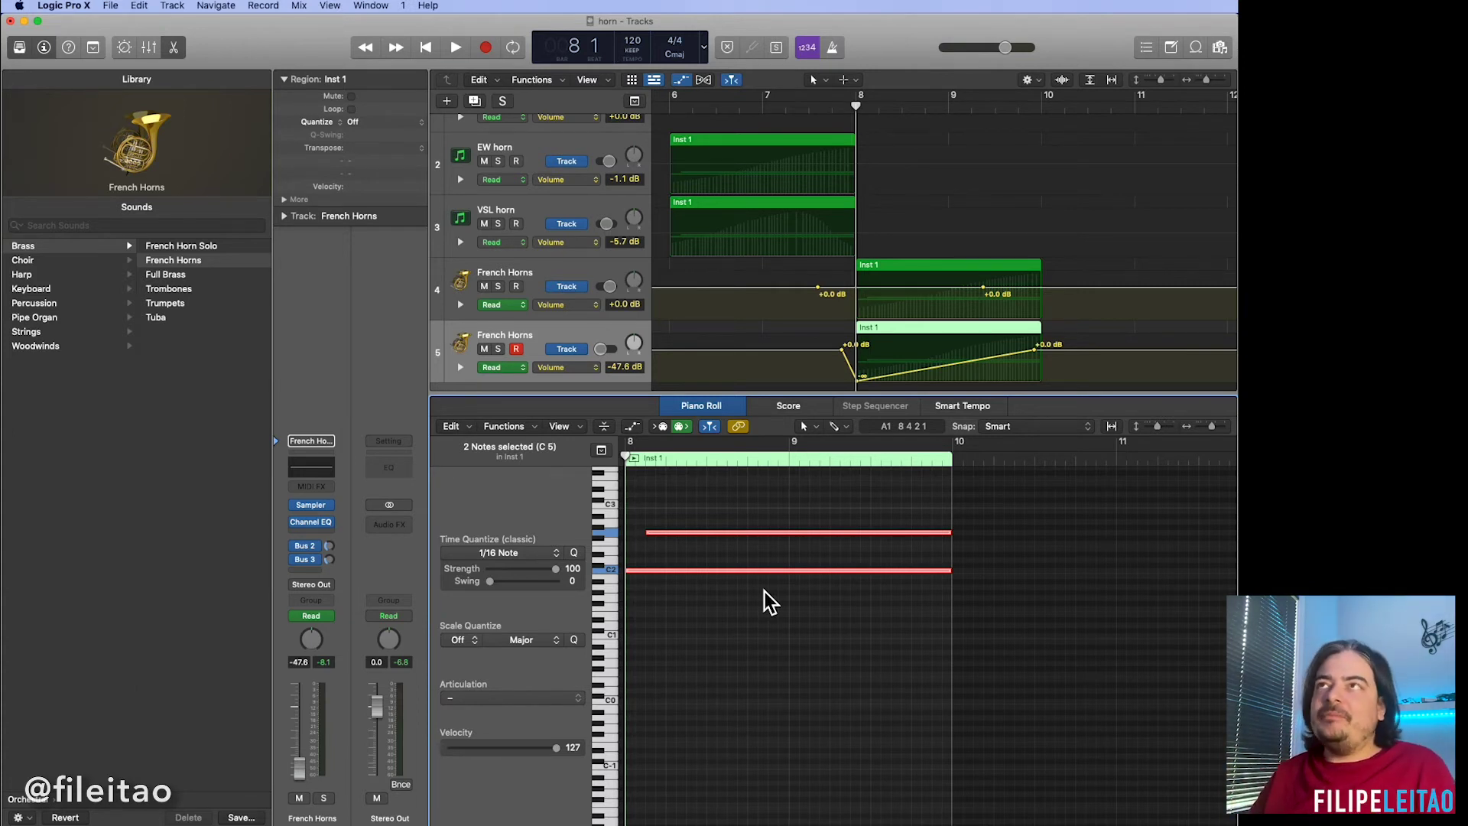
# Play the layered French Horns with the longer volume ramp, and close the Piano Roll.
pyautogui.press('space')
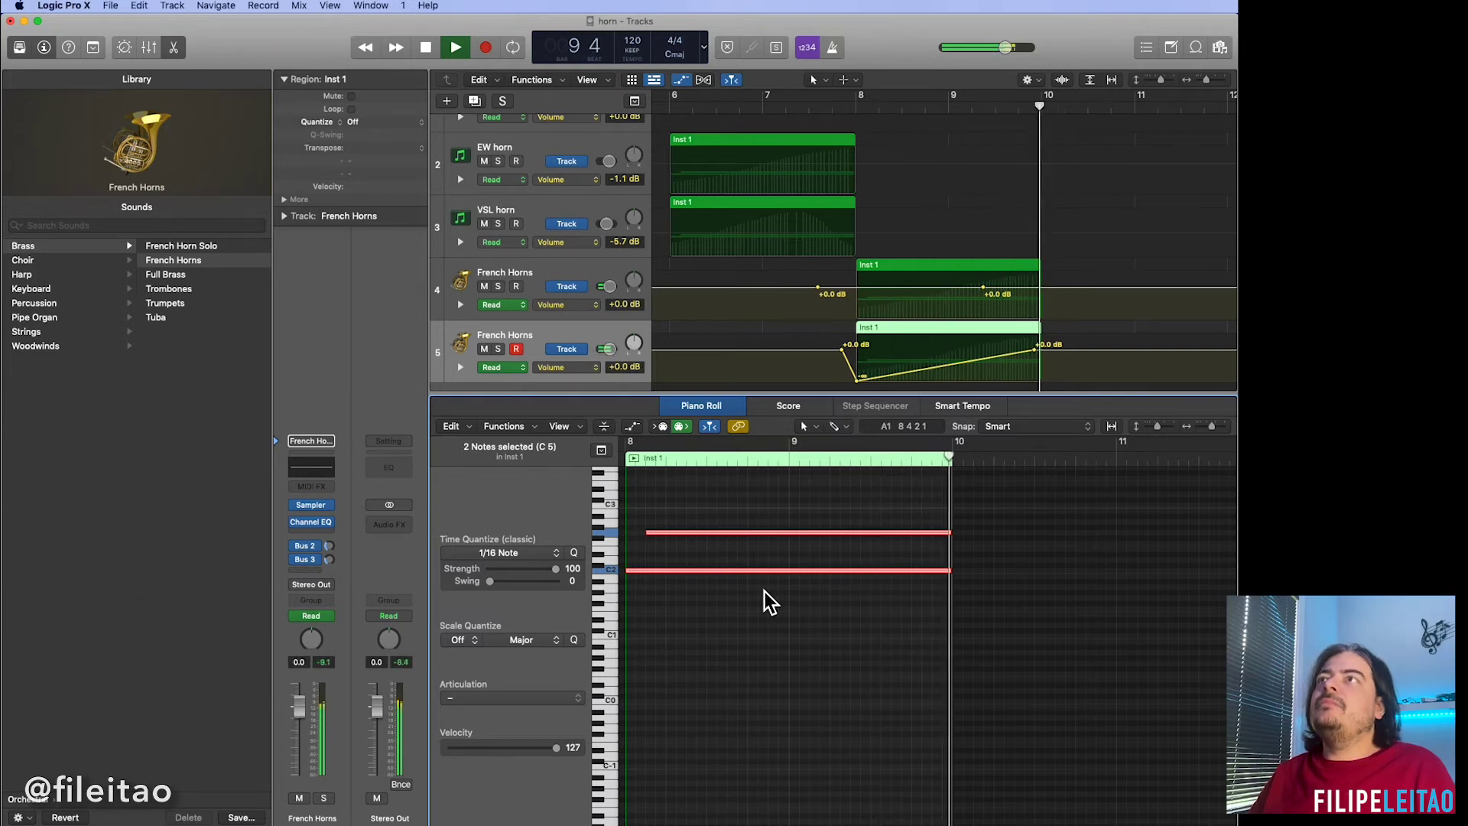
pyautogui.press('space')
pyautogui.press('e')
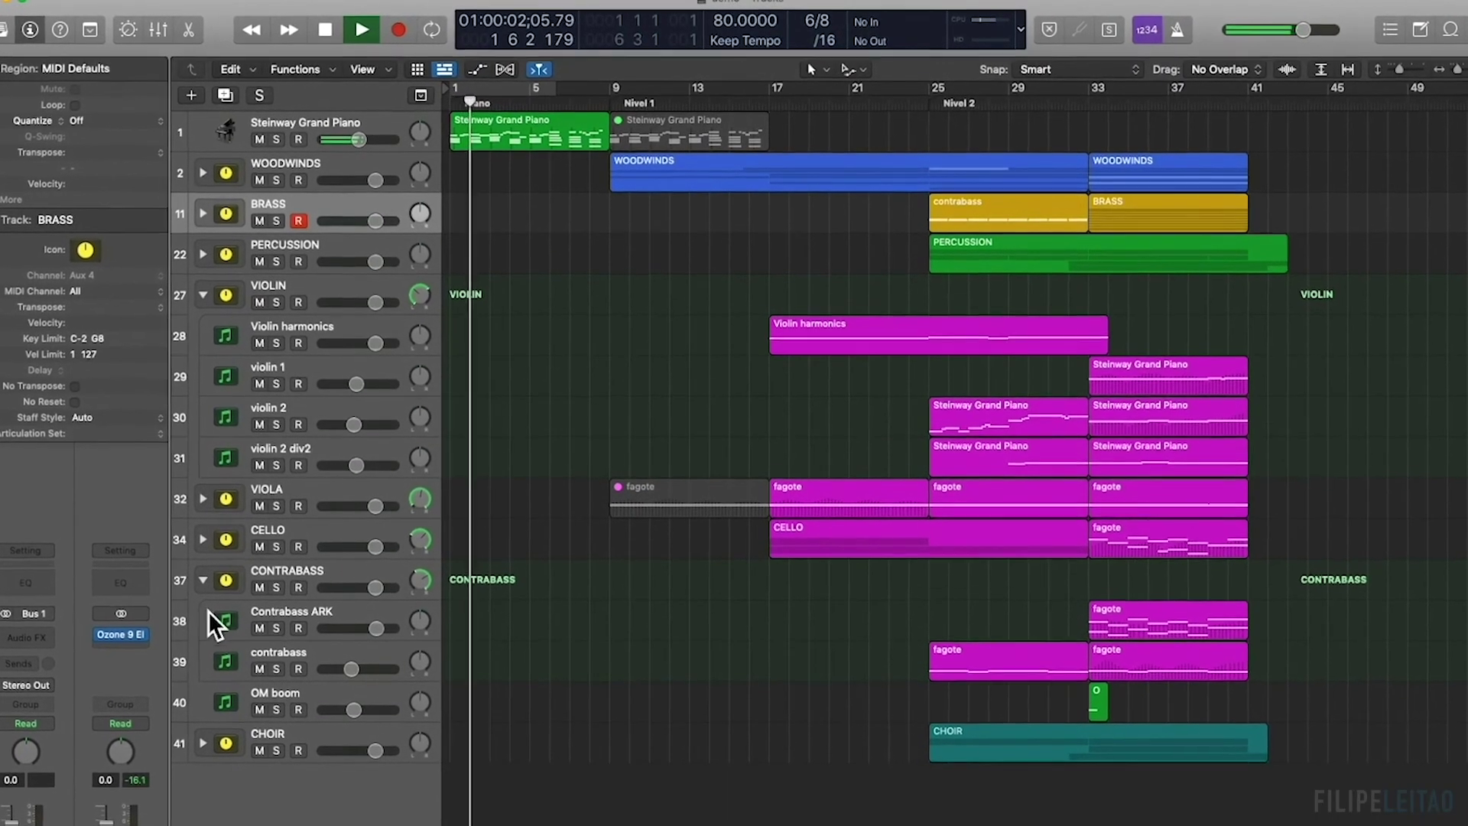
# In the demo orchestration project, collapse the CONTRABASS and VIOLIN track stacks.
pyautogui.click(200, 583)
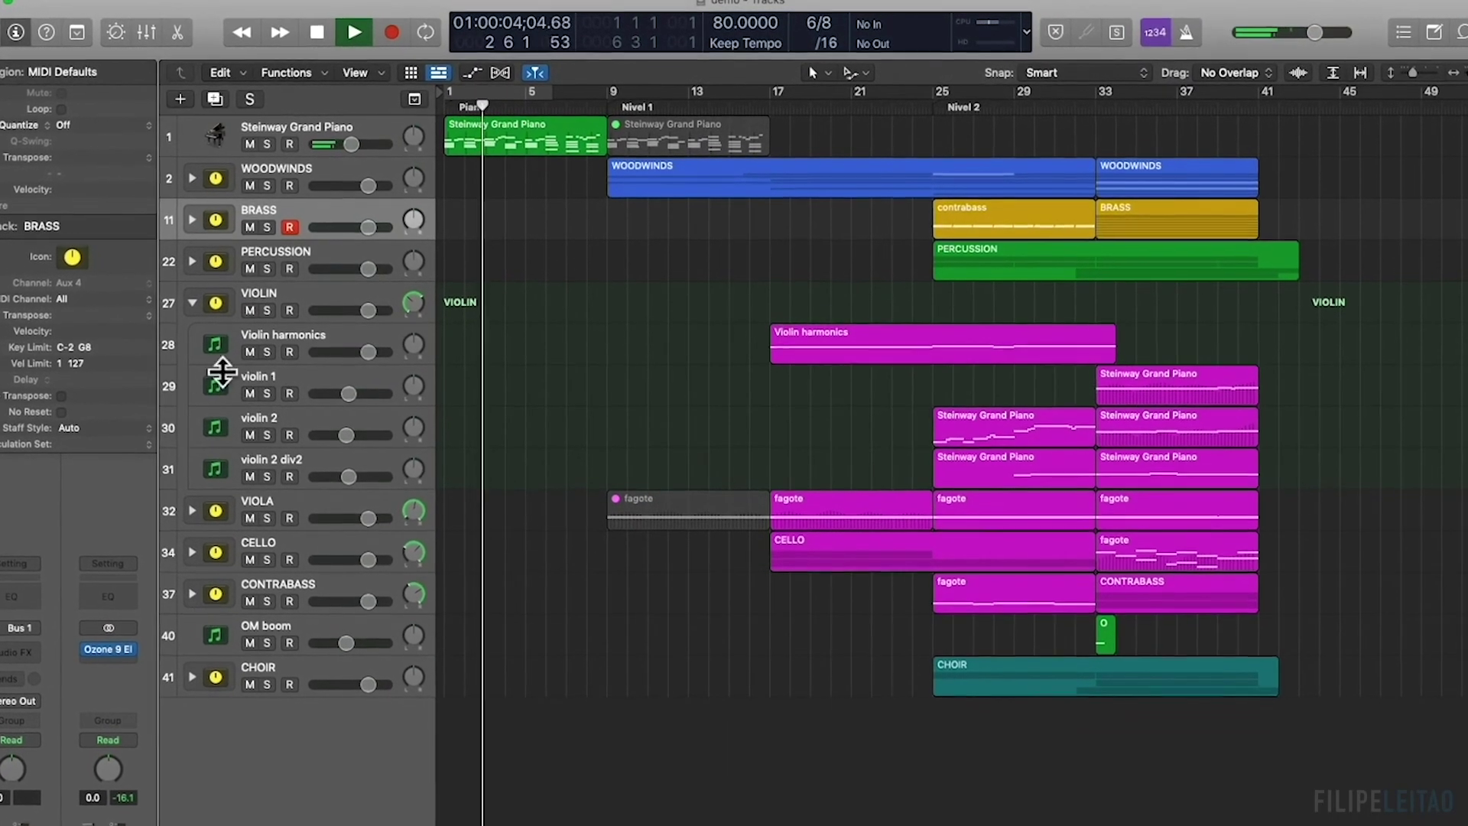
pyautogui.click(192, 307)
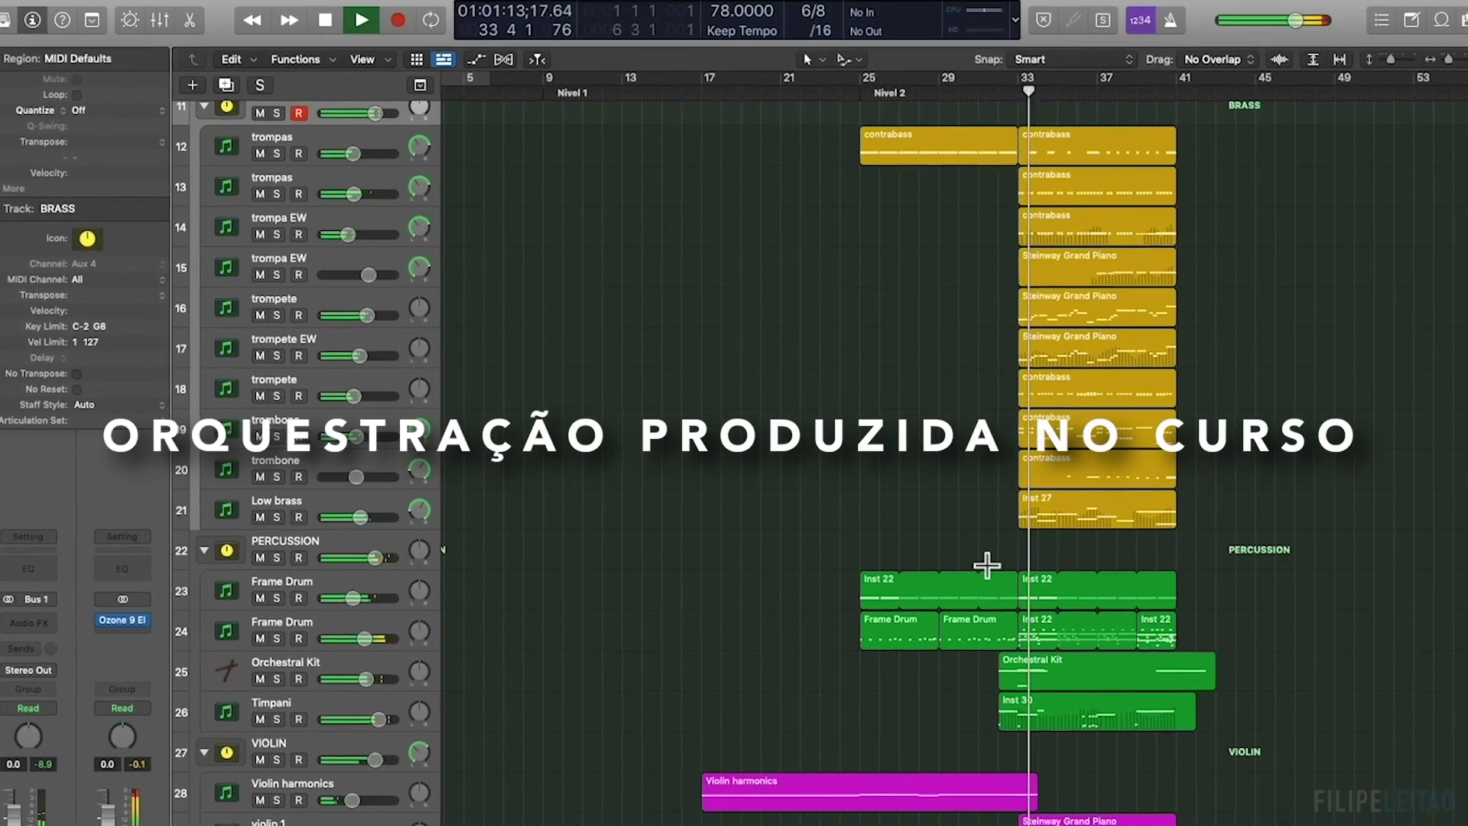
pyautogui.scroll(10, 987, 565)
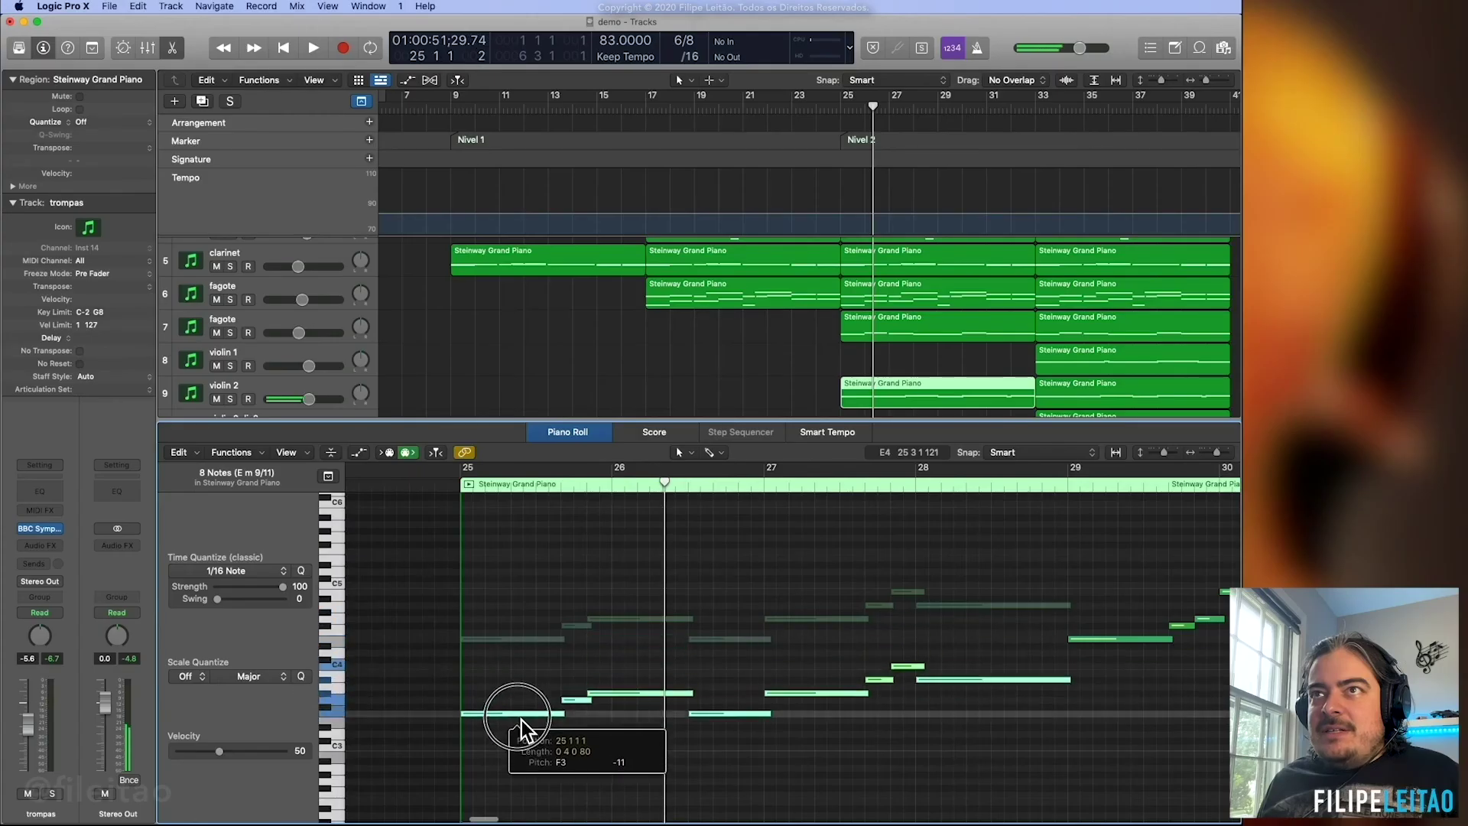
# Transpose the eight selected notes at bar 25 of the violin 2 region downward in the Piano Roll.
pyautogui.click(520, 722)
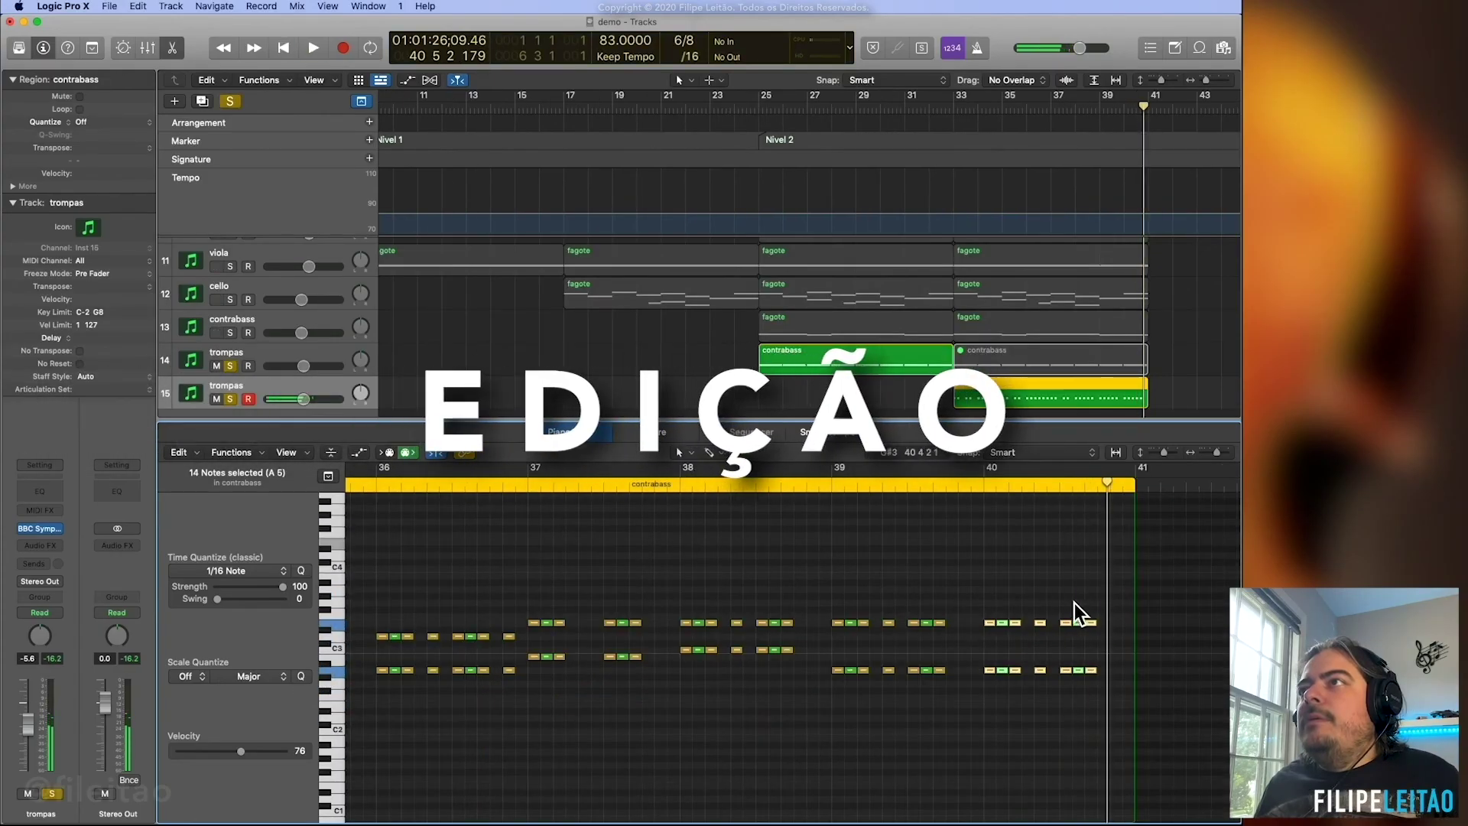
# Move the last +0.0 dB volume point of the OM boys vocal region earlier, to about bar 31, and curve the line following it.
pyautogui.click(1109, 697)
pyautogui.click(955, 679)
pyautogui.click(1097, 688)
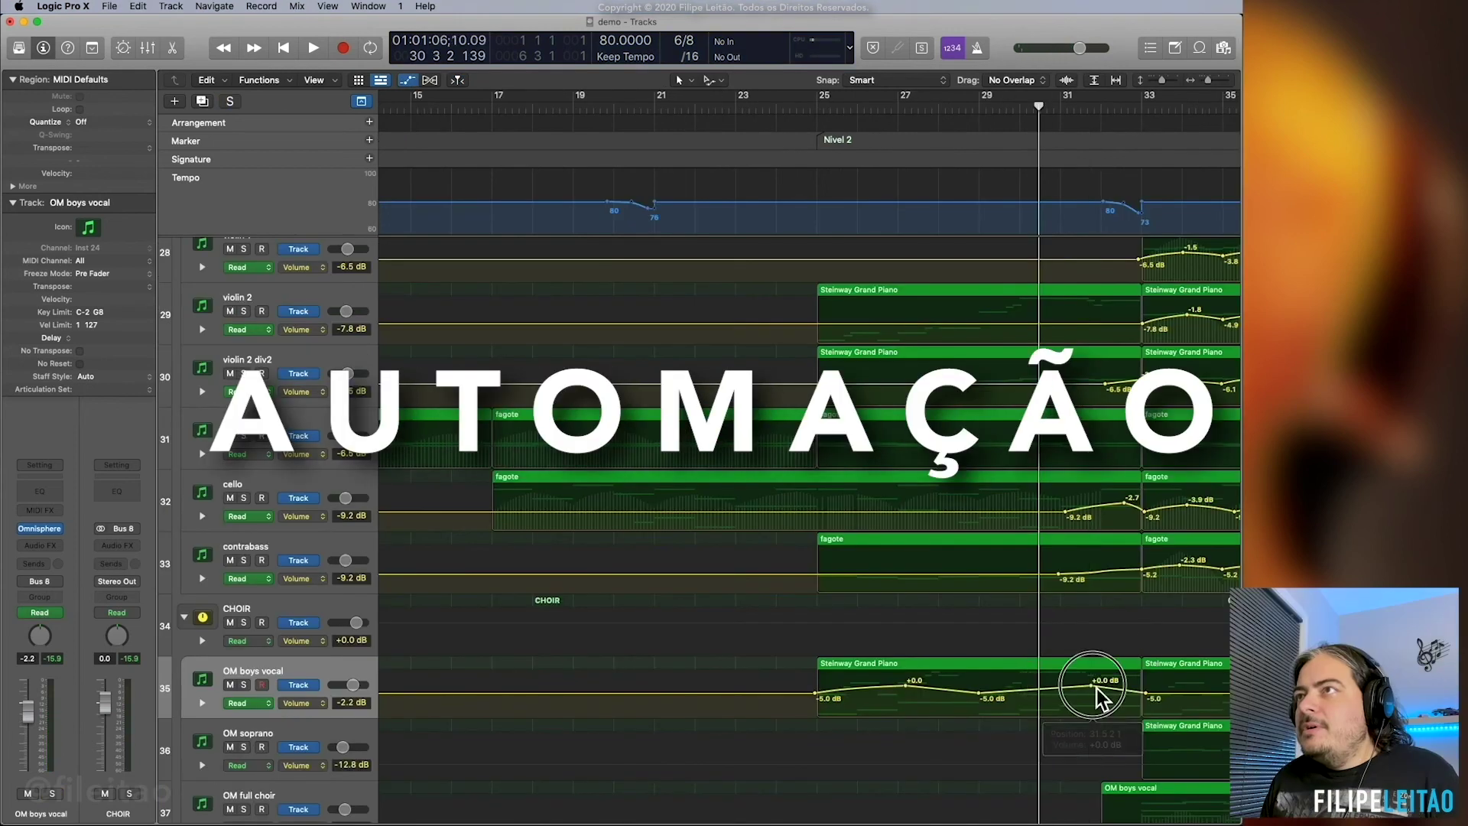
pyautogui.moveTo(1080, 686); pyautogui.dragTo(1061, 711)
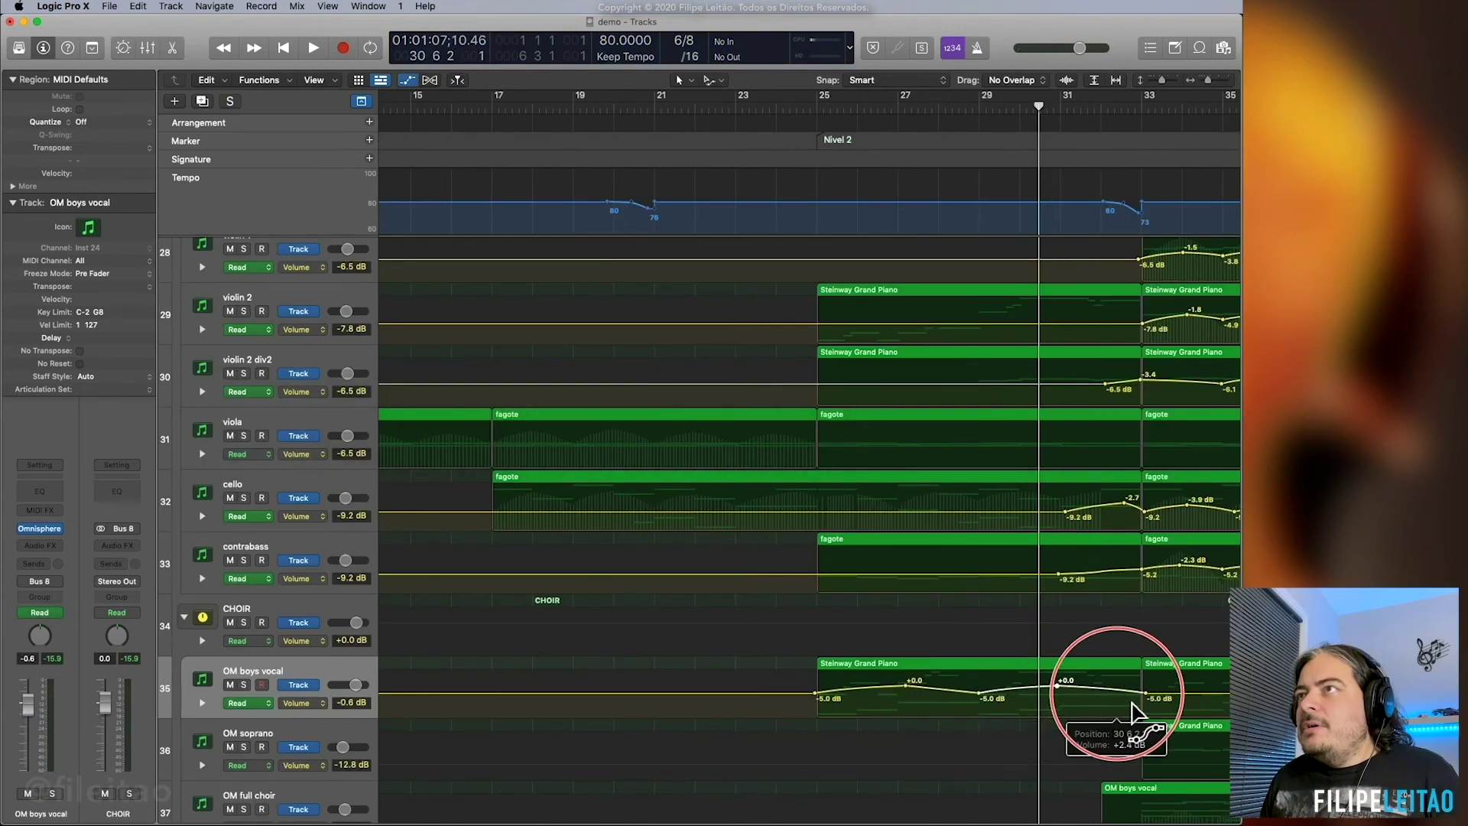